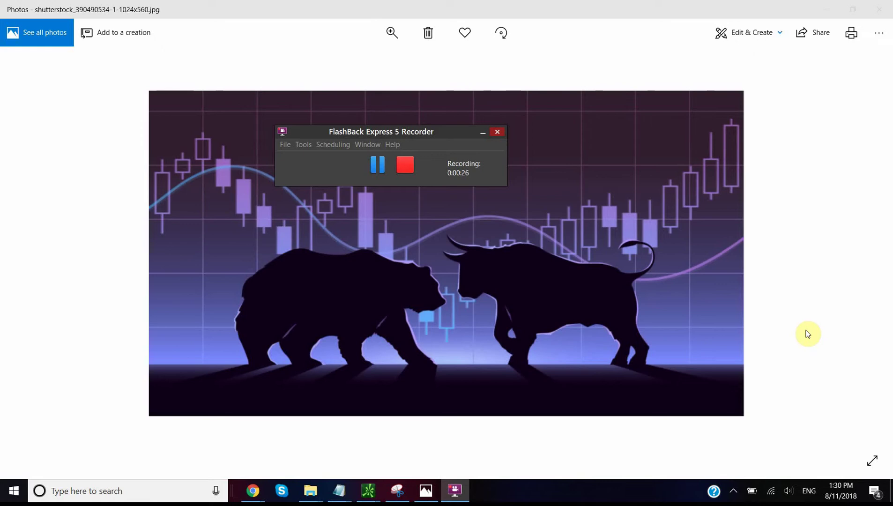
Step: In Chrome, page through the first tweet's chart images from AMZN to BA to SQ
mouse_move(253, 491)
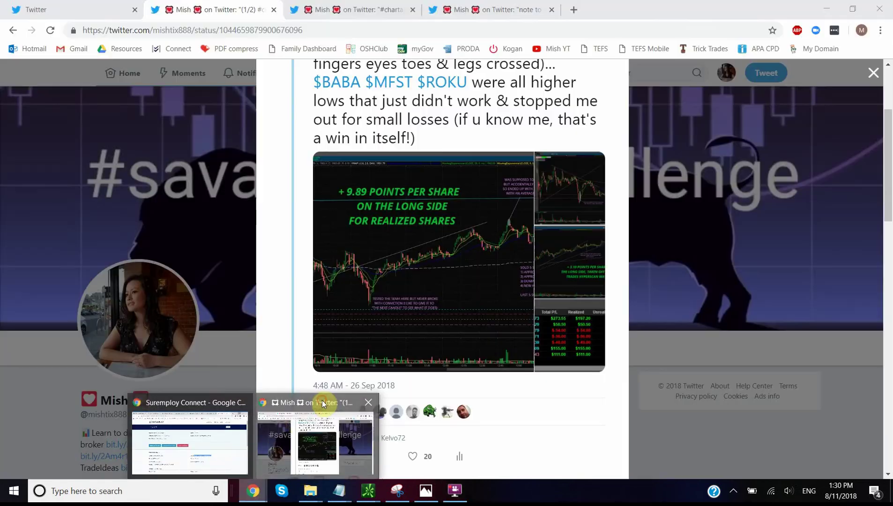
click(321, 400)
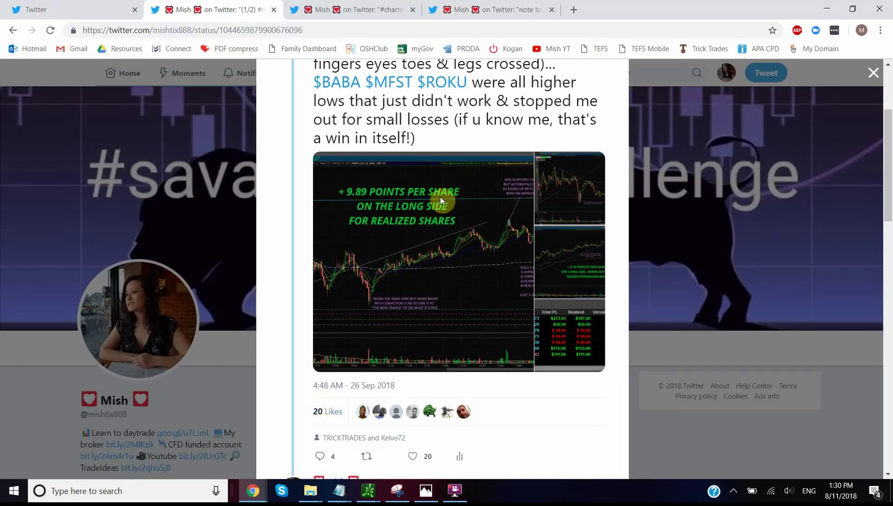
click(435, 264)
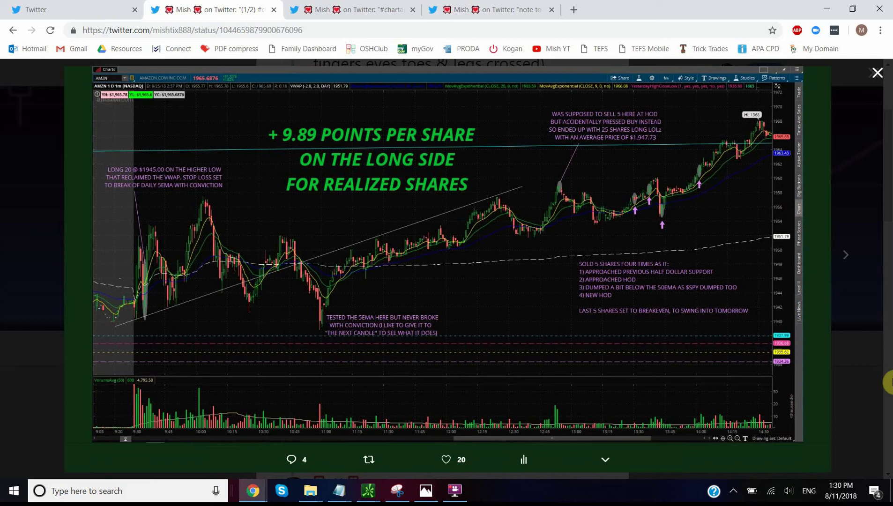
mouse_move(420, 415)
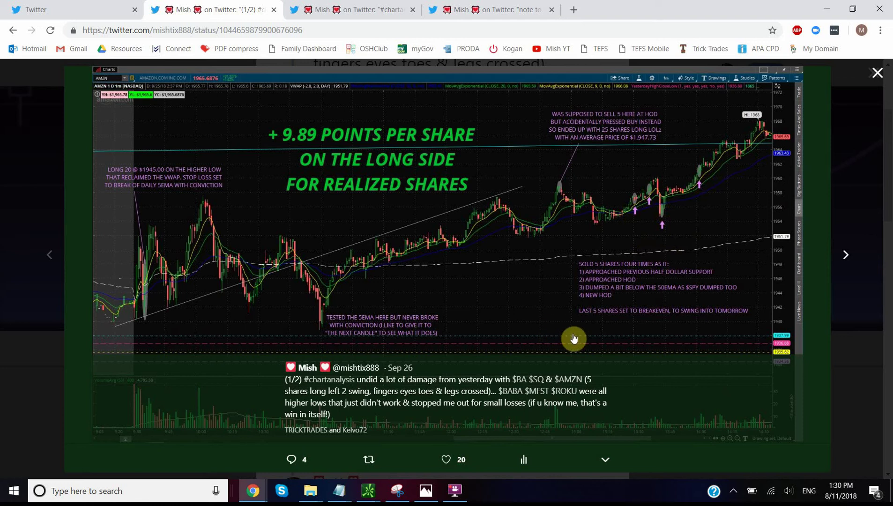
click(845, 264)
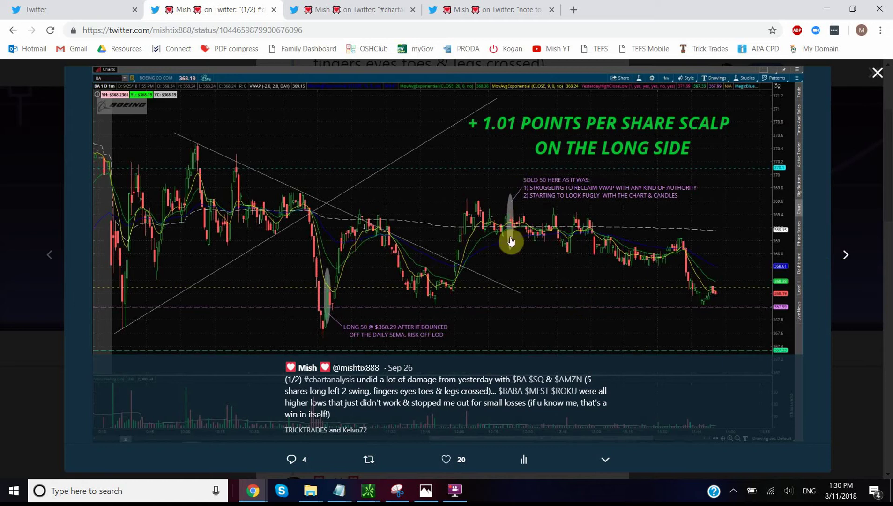
click(847, 256)
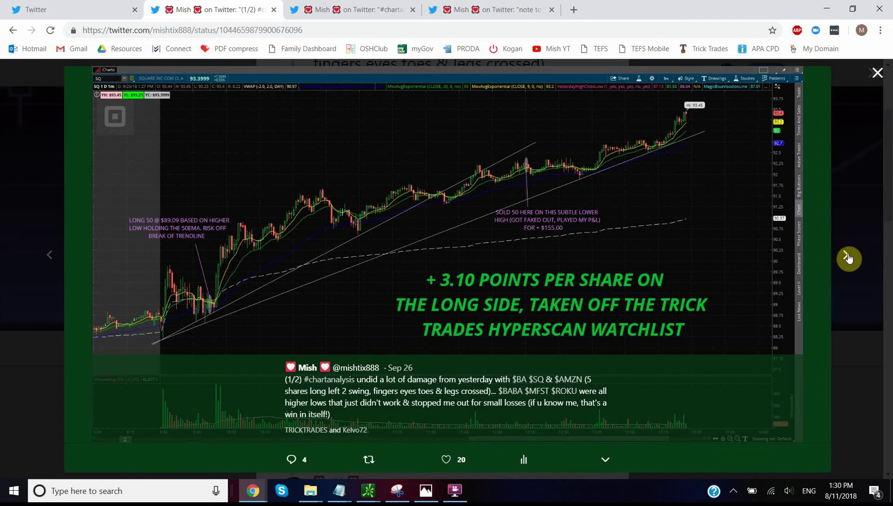
Step: View the overtrading tweet's SQ and TSLA charts full size, through to the Account Manager screenshot
click(375, 11)
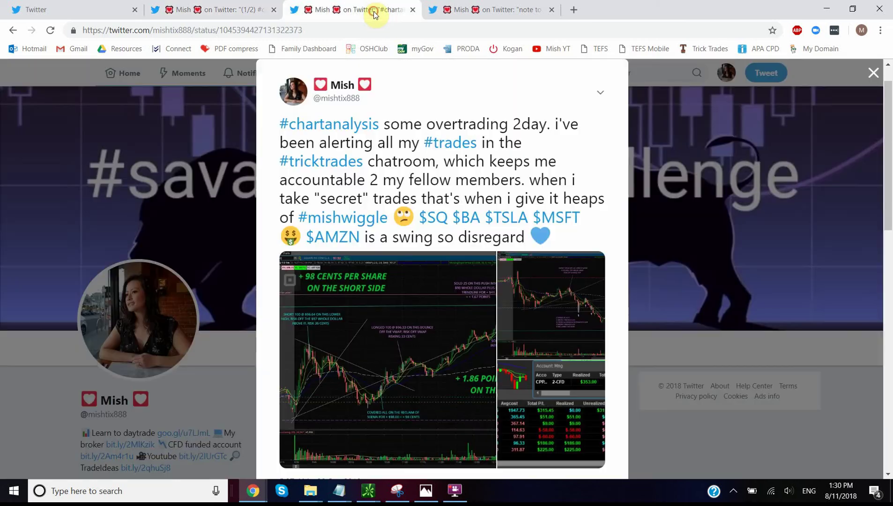
click(407, 346)
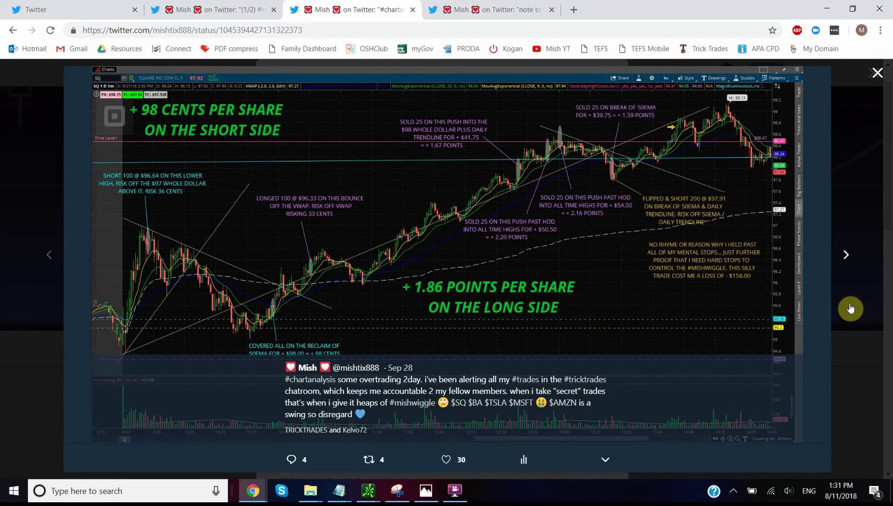
click(844, 259)
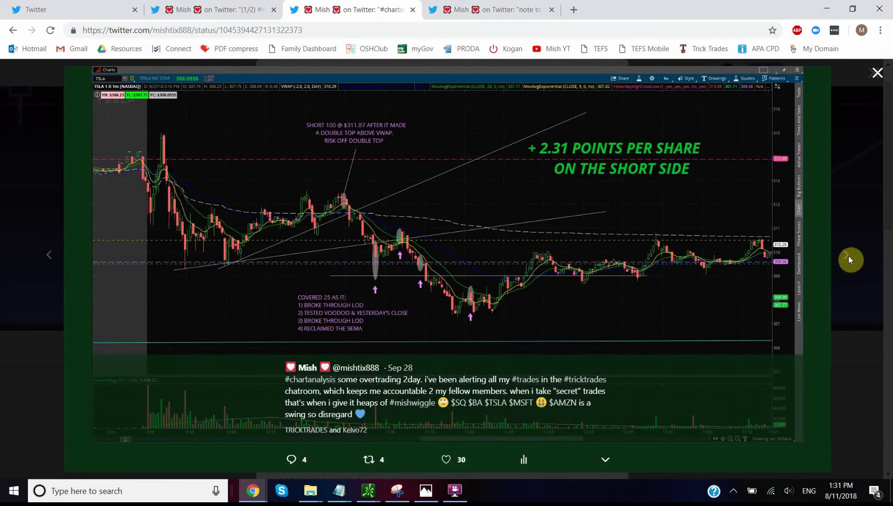
click(848, 256)
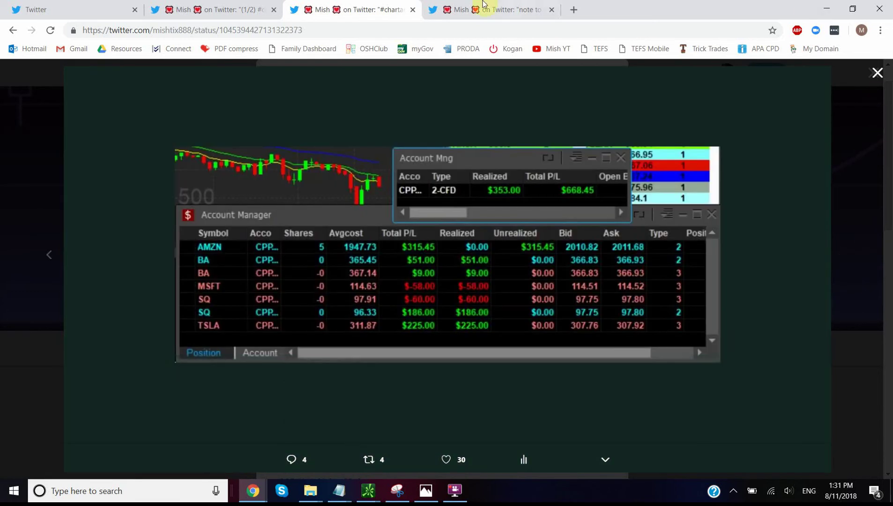
click(463, 10)
Step: Enlarge the note-to-self $AMZN chart showing covers up to +30.91 points per share
click(498, 247)
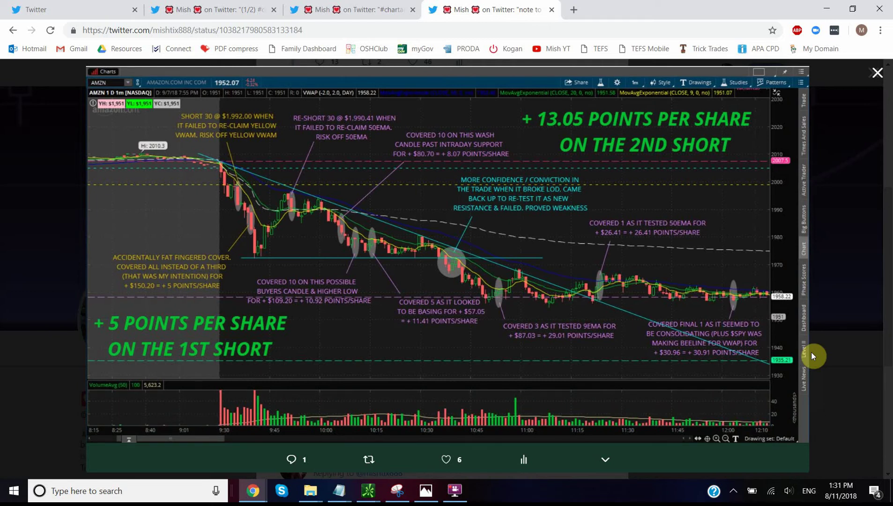
mouse_move(568, 209)
Step: Bring the thinkorswim AMZN Charts window to the front from the taskbar
click(366, 492)
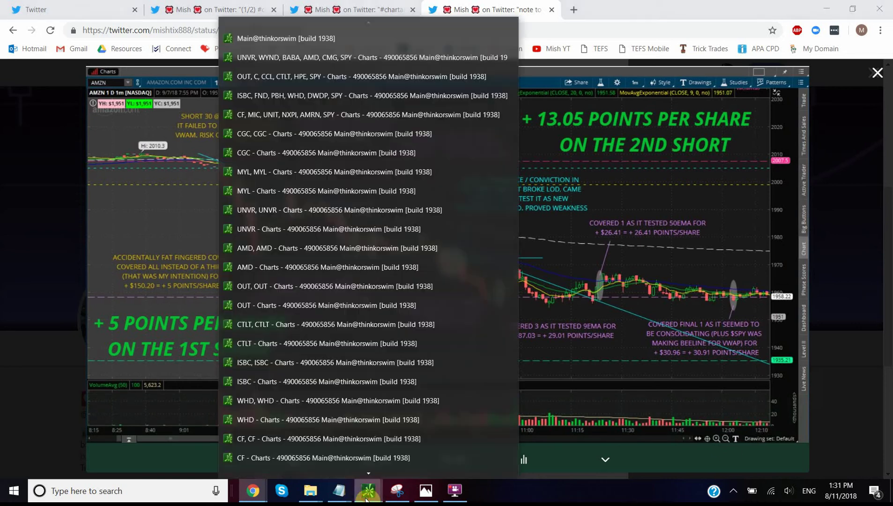
mouse_move(367, 475)
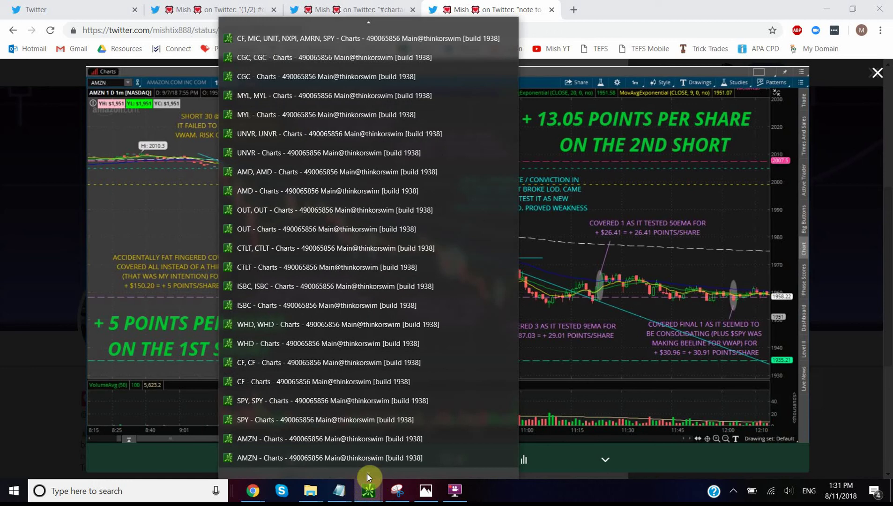
click(365, 460)
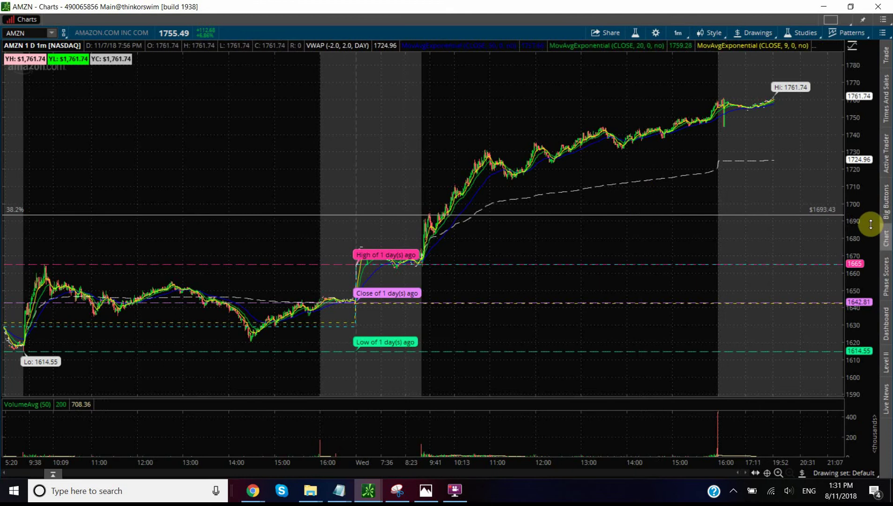
Step: Rescale the price and time axes to zoom in on today's session from the 9:30 open
drag(864, 207, 863, 229)
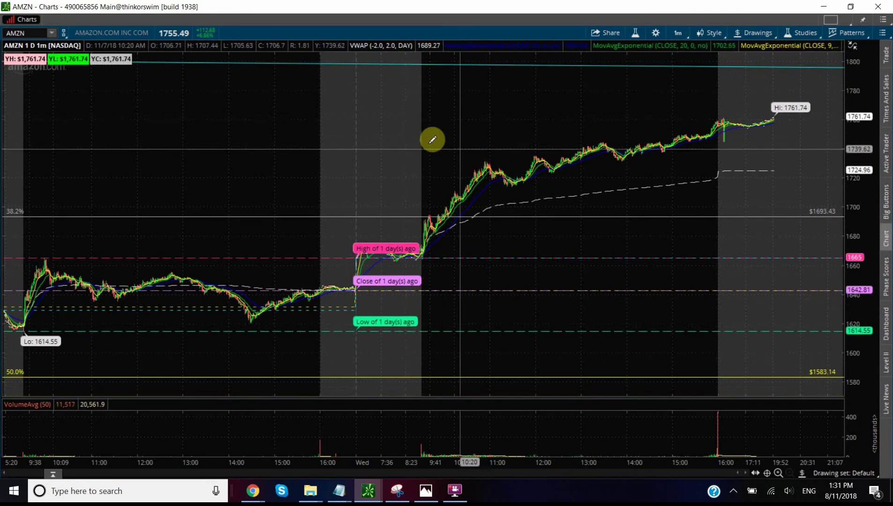
mouse_move(407, 123)
mouse_down()
mouse_move(412, 191)
mouse_move(588, 253)
mouse_move(637, 261)
mouse_move(631, 266)
mouse_up()
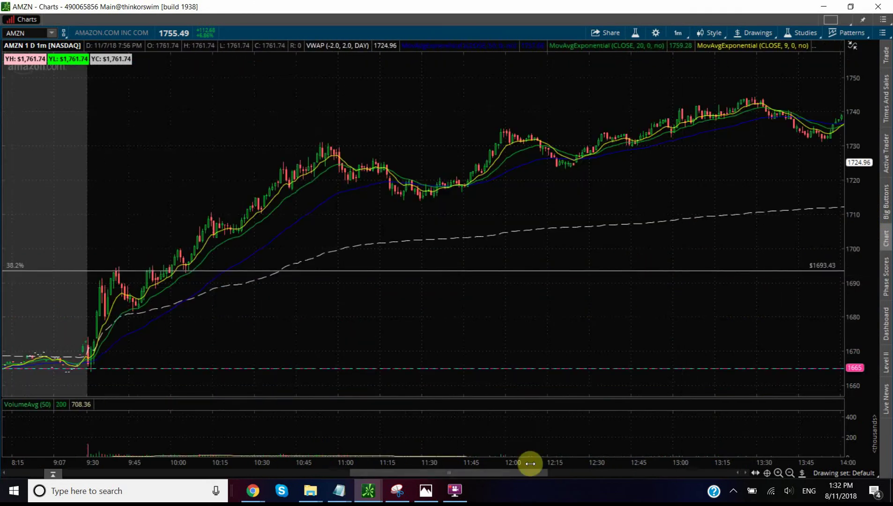
drag(529, 462, 483, 461)
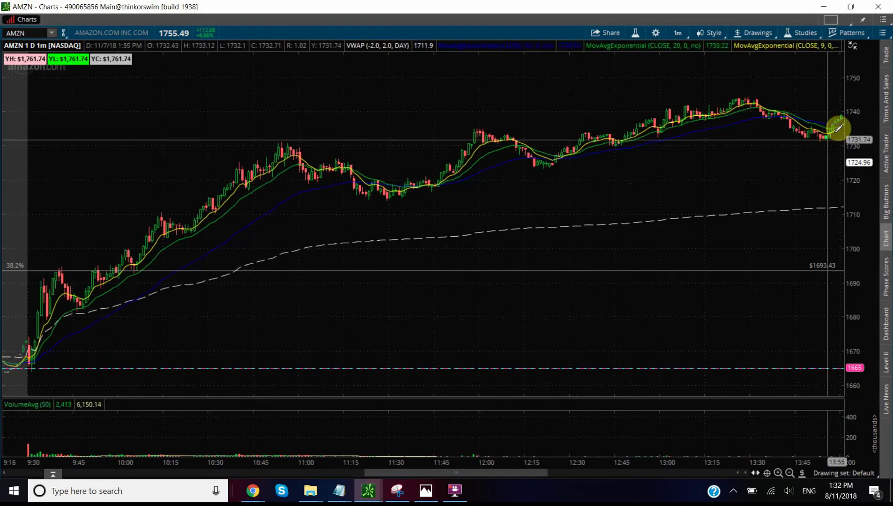
drag(859, 119, 857, 105)
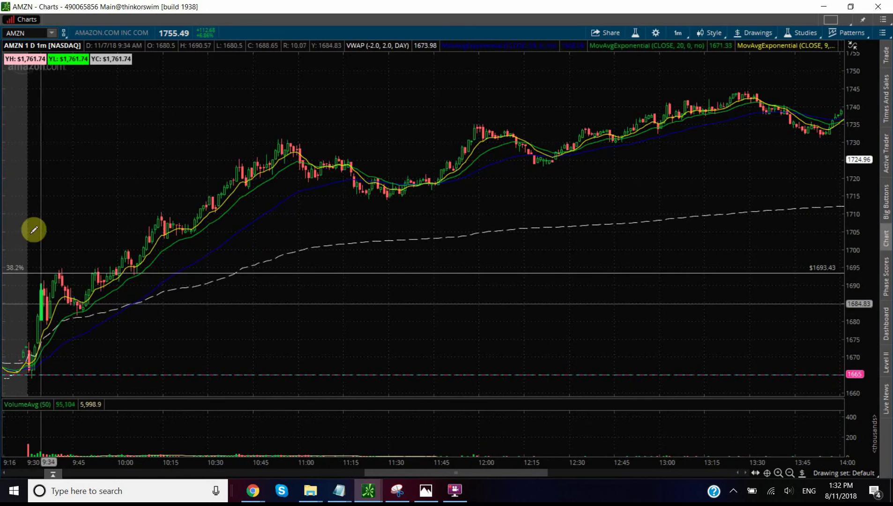
drag(18, 70, 848, 462)
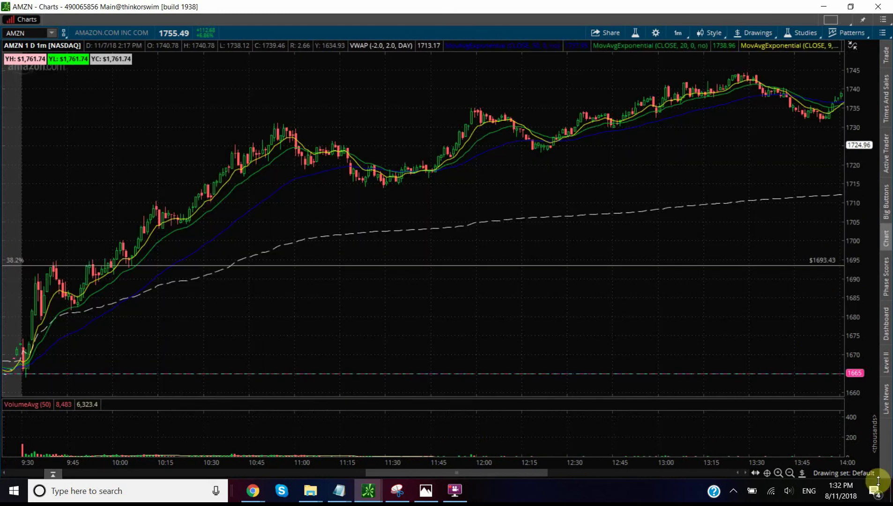
drag(872, 197, 858, 261)
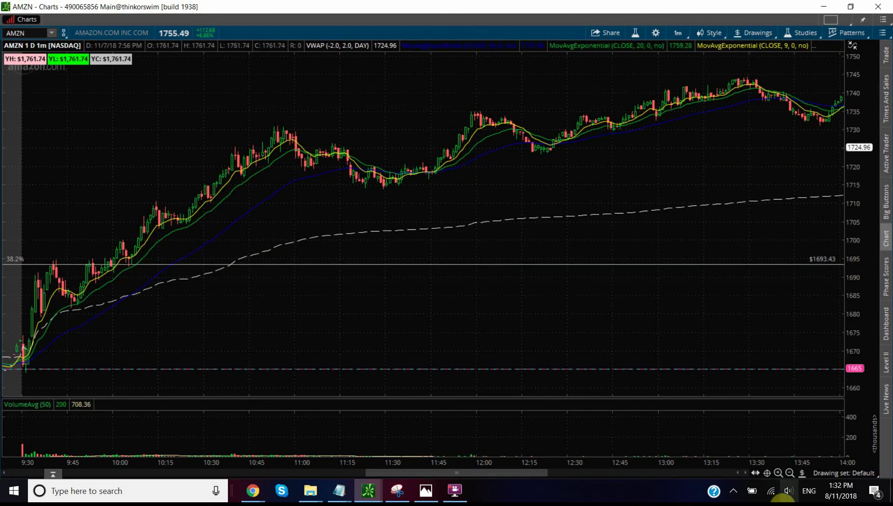
drag(792, 432, 794, 451)
drag(789, 416, 797, 457)
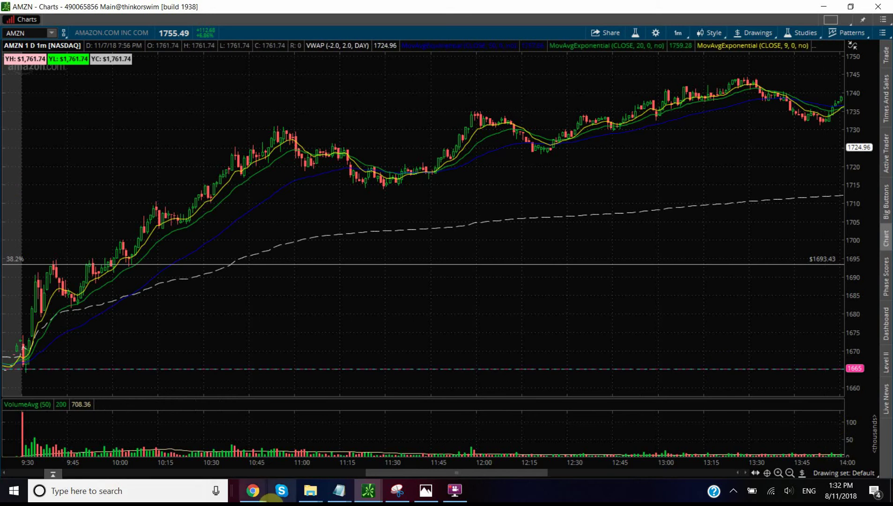
mouse_move(339, 489)
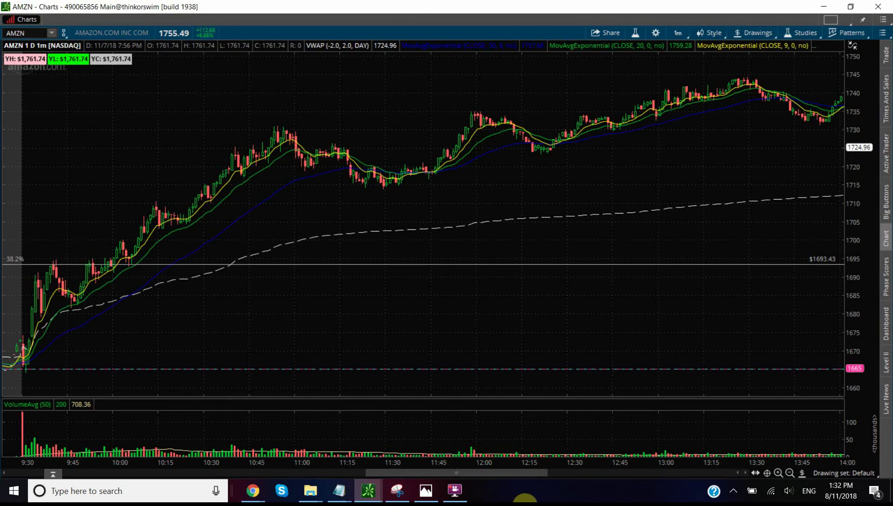
drag(721, 462, 690, 462)
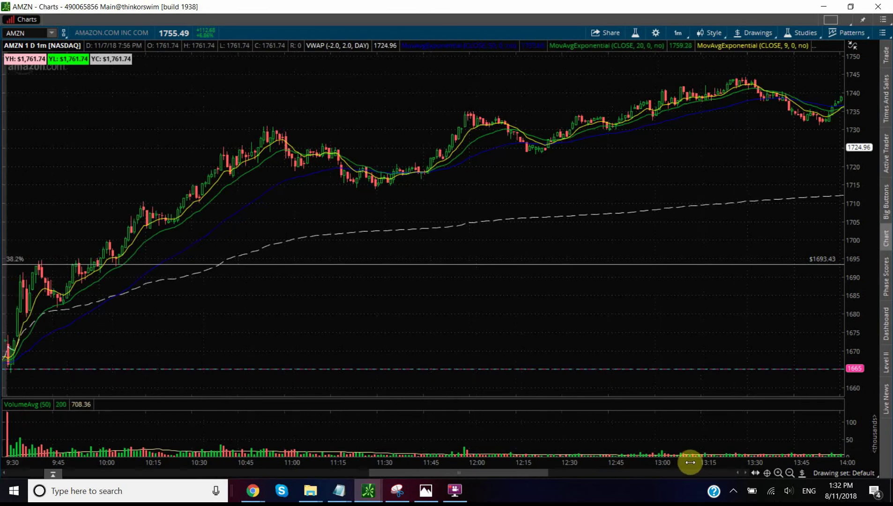
mouse_move(544, 476)
mouse_down()
mouse_move(507, 473)
mouse_move(528, 478)
mouse_up()
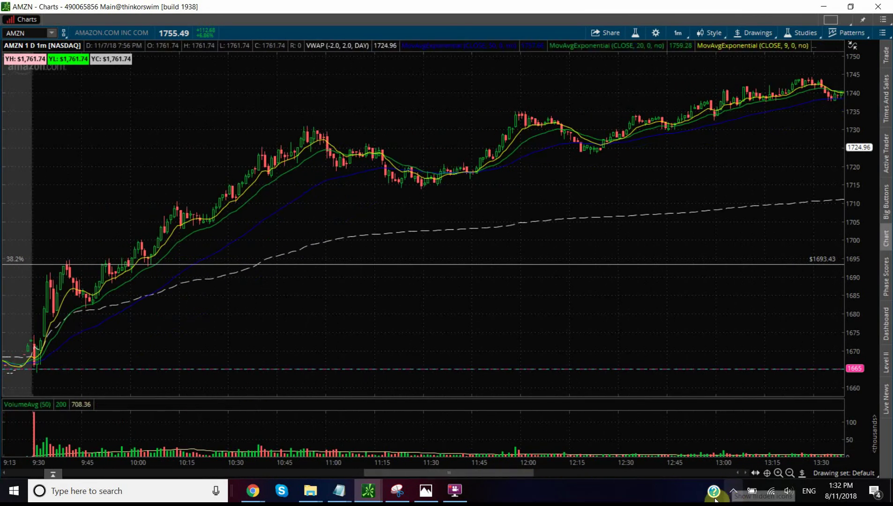
Step: Place a horizontal Price Level8 line at about 1734.81
click(802, 470)
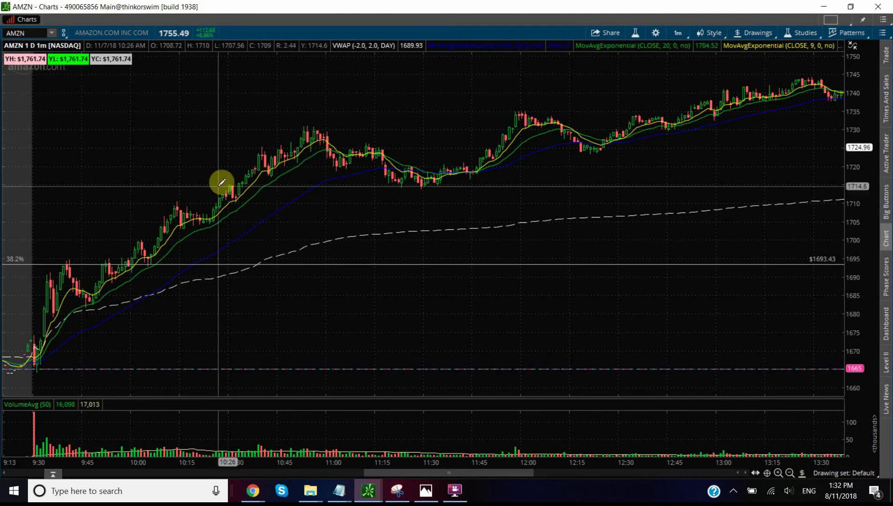
click(149, 111)
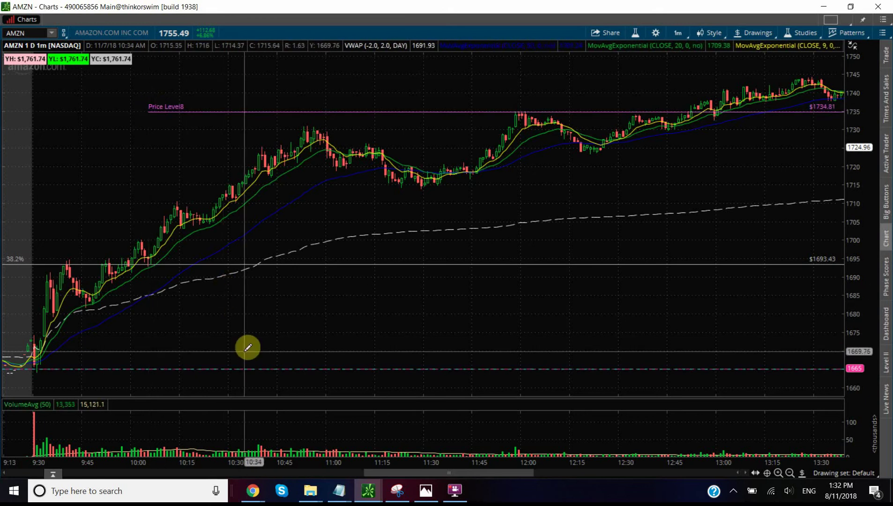
right_click(443, 112)
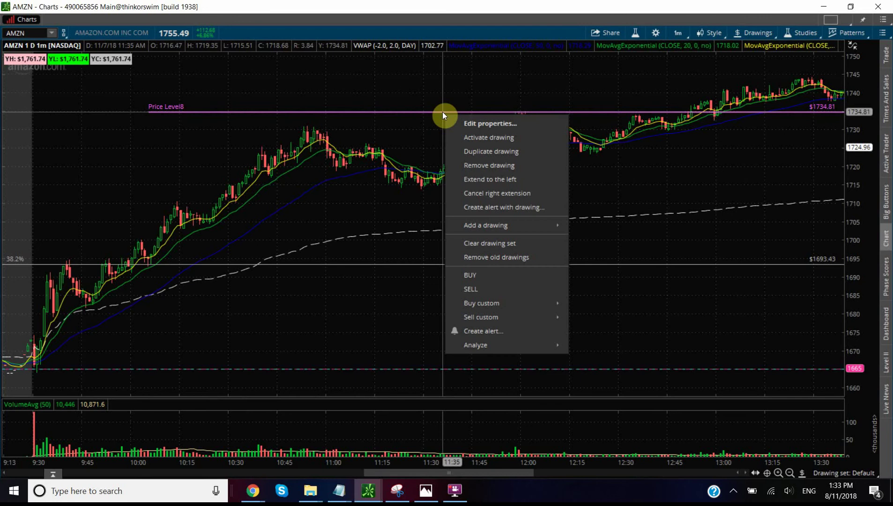
click(478, 123)
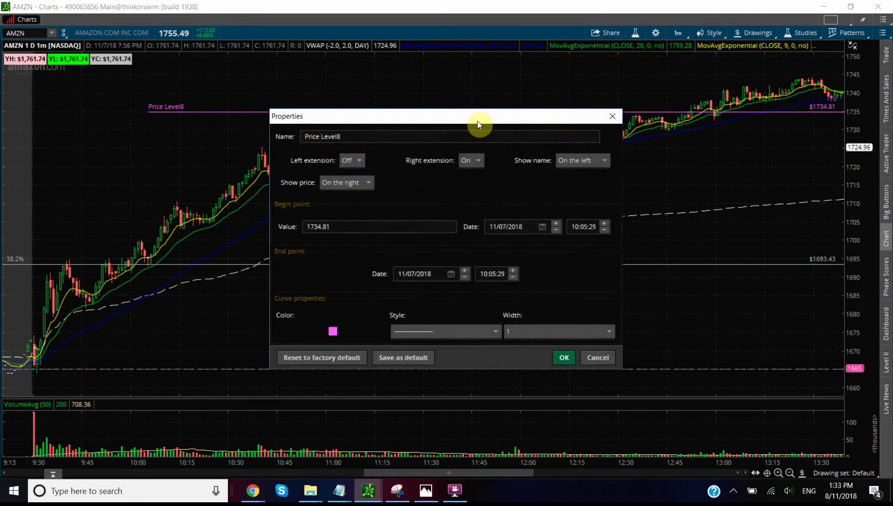
Step: Set Price Level8's value to 1735 and its colour to yellow
click(357, 226)
click(334, 331)
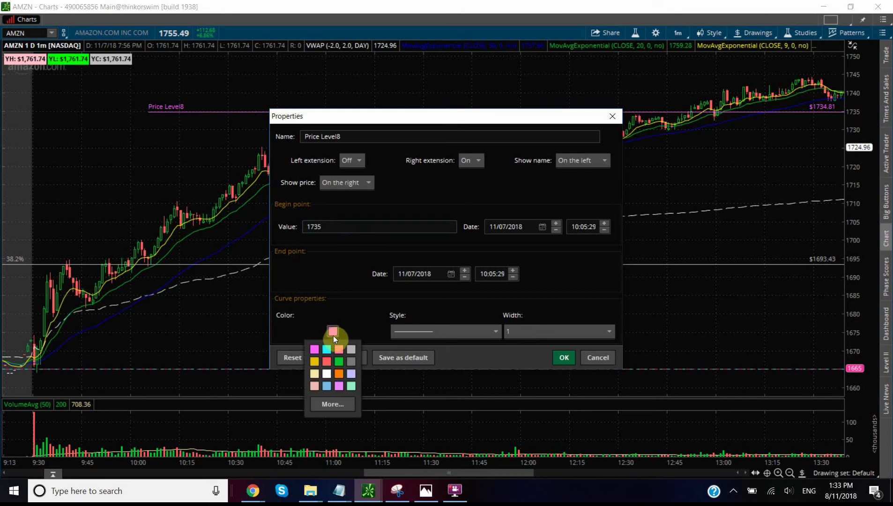
click(328, 350)
click(334, 331)
click(332, 406)
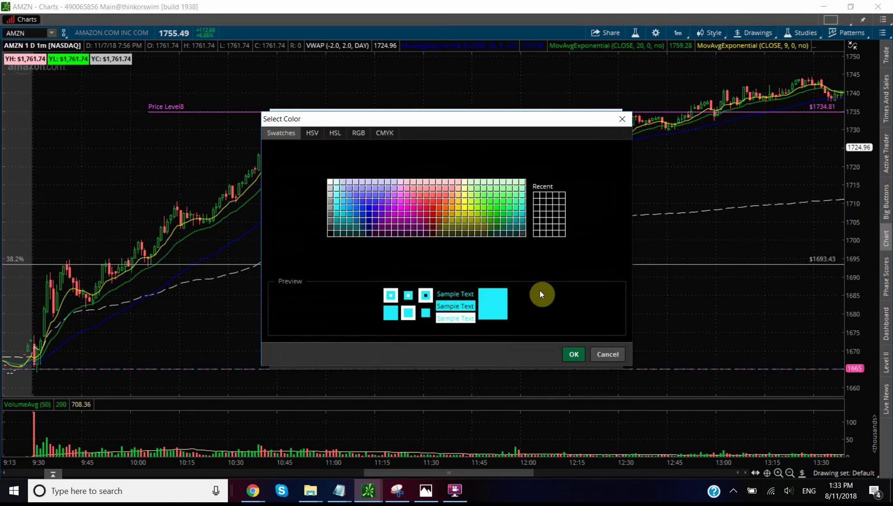
click(465, 202)
click(574, 354)
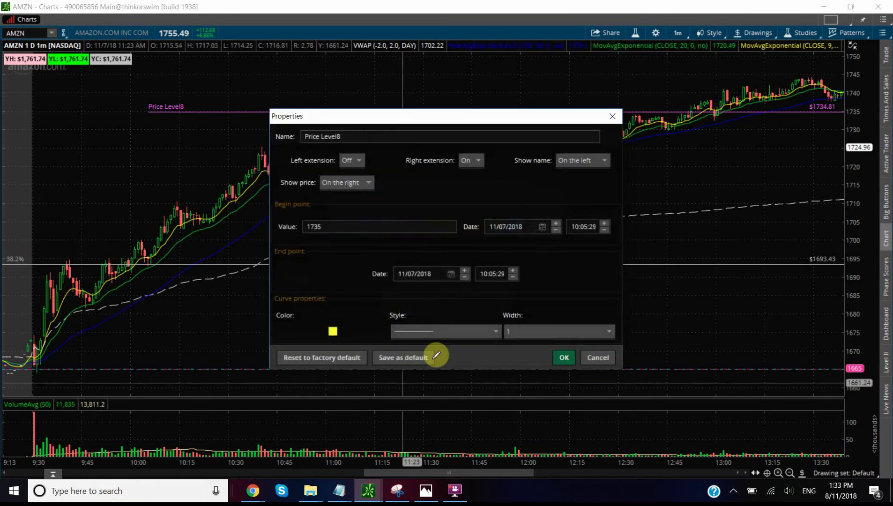
click(560, 354)
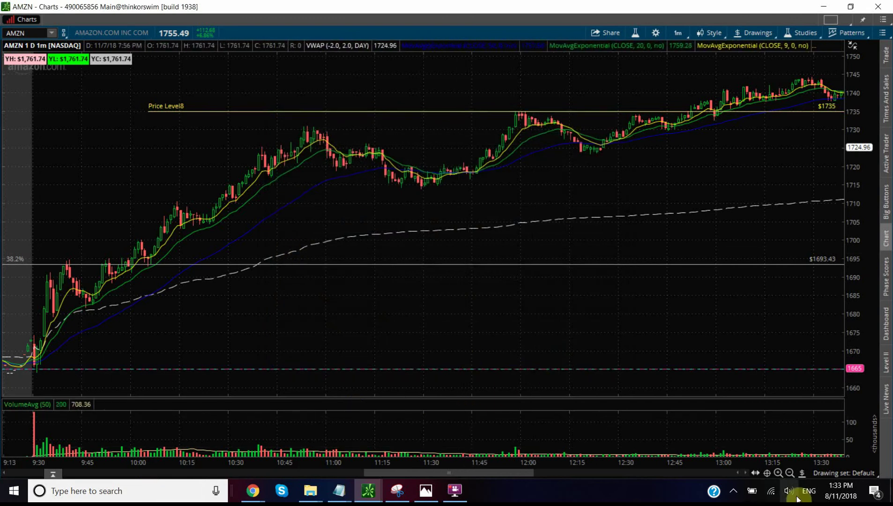
Step: Draw a grey oval near the candles around 9:50
click(802, 472)
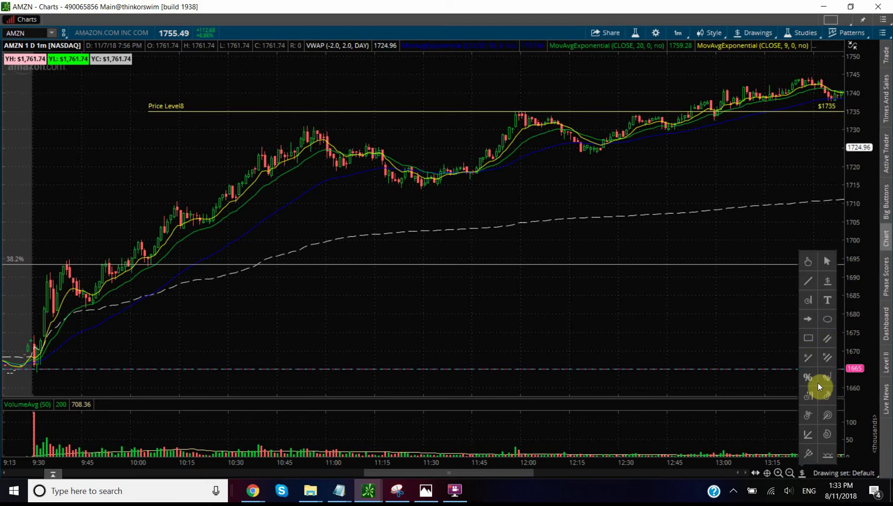
click(827, 320)
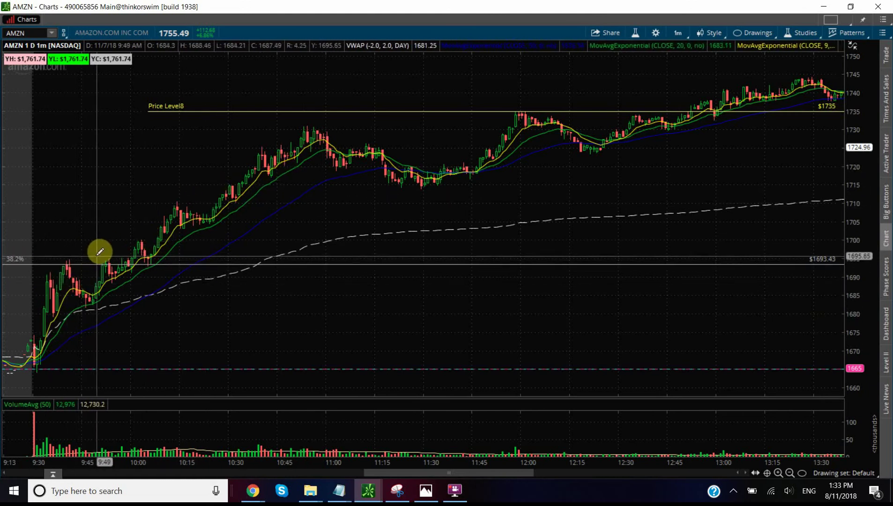
drag(100, 252, 111, 287)
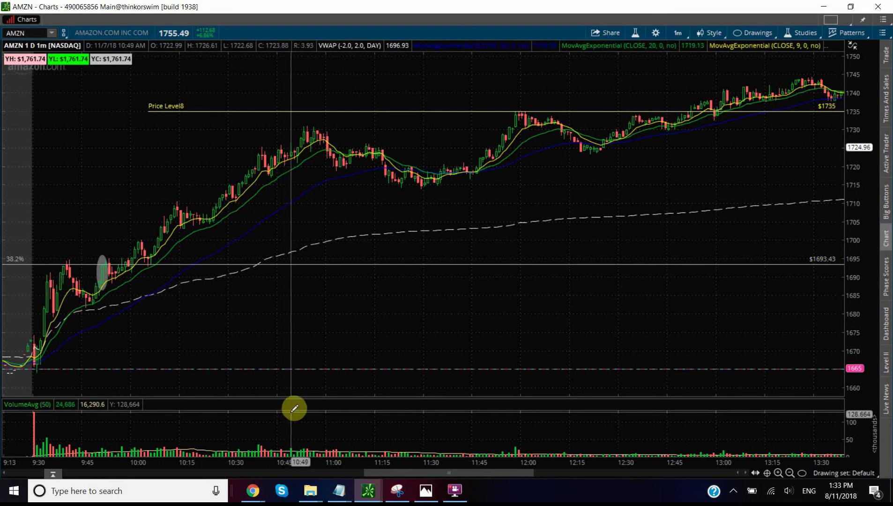
mouse_move(256, 296)
mouse_down()
mouse_move(276, 329)
mouse_move(322, 345)
mouse_move(299, 341)
mouse_move(258, 297)
mouse_up()
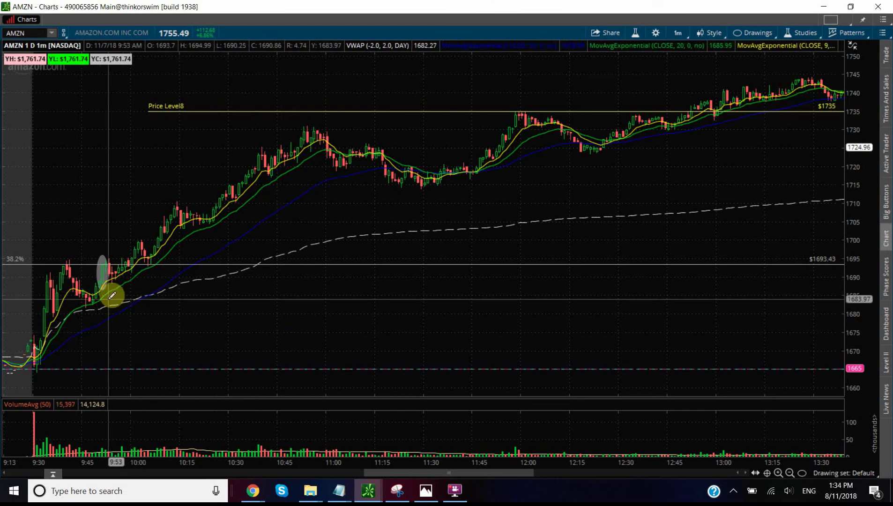
Step: Resize and move the oval over the 9:50 cluster at the 38.2% $1693.43 level
right_click(105, 269)
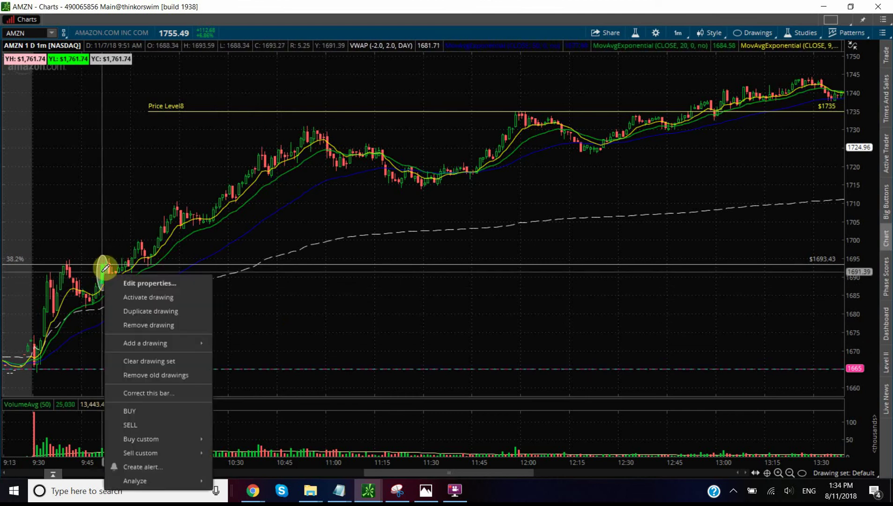
click(139, 298)
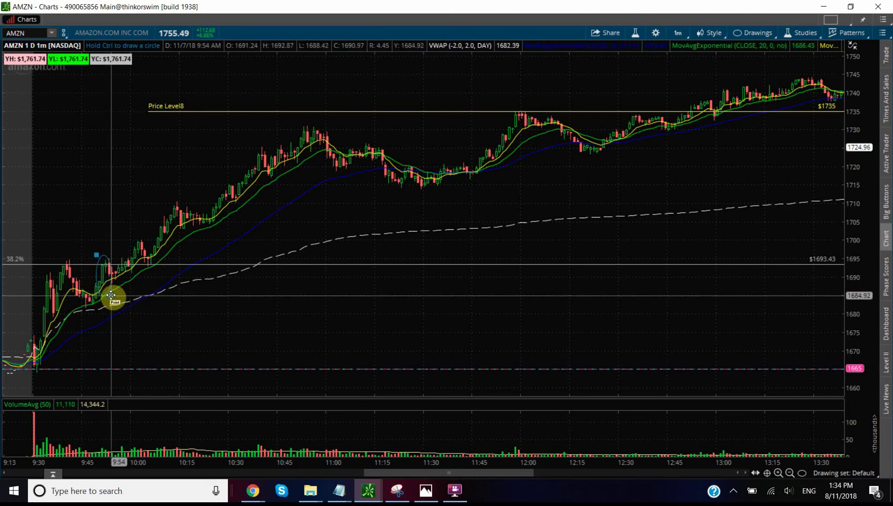
click(144, 289)
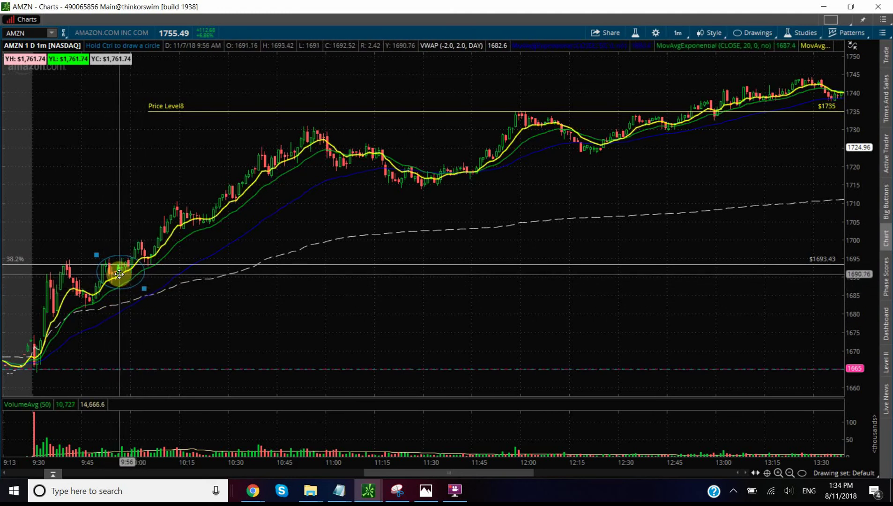
drag(119, 274, 113, 272)
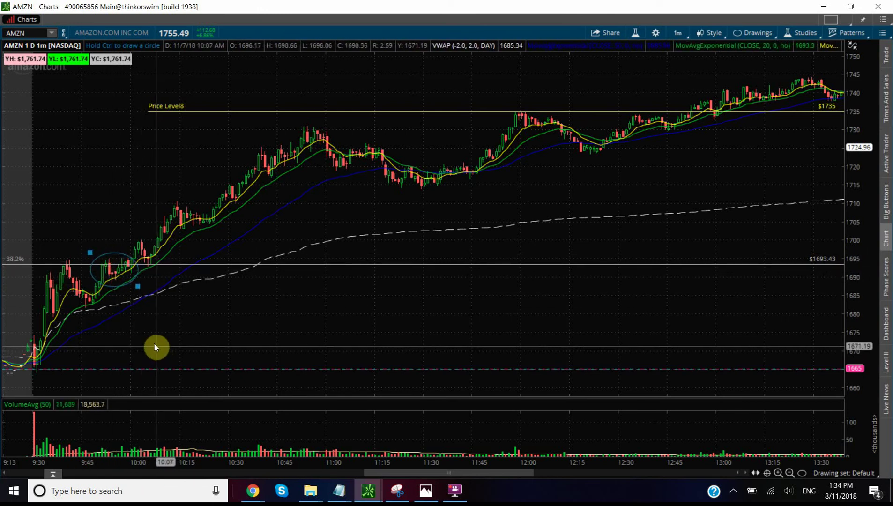
drag(109, 274, 108, 265)
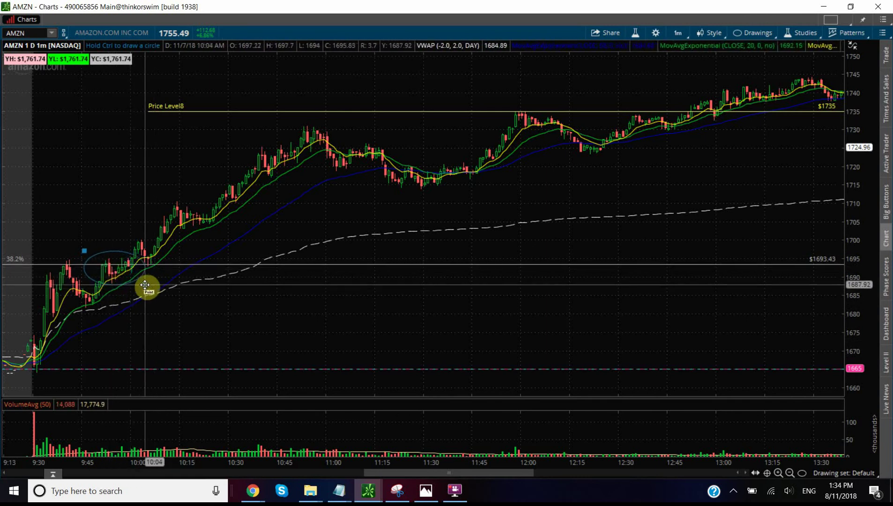
click(162, 330)
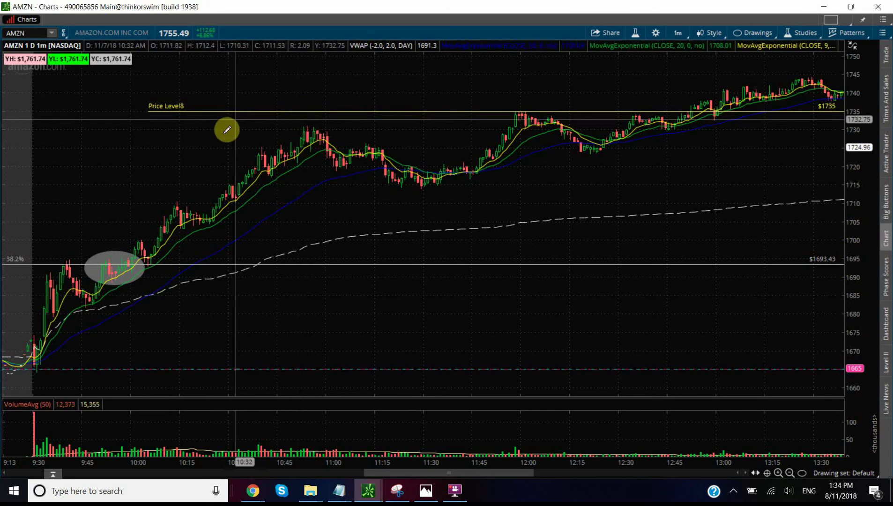
Step: Drag the yellow Price Level8 line down to $1715.58 along the 11:15–11:30 lows
right_click(329, 110)
click(351, 136)
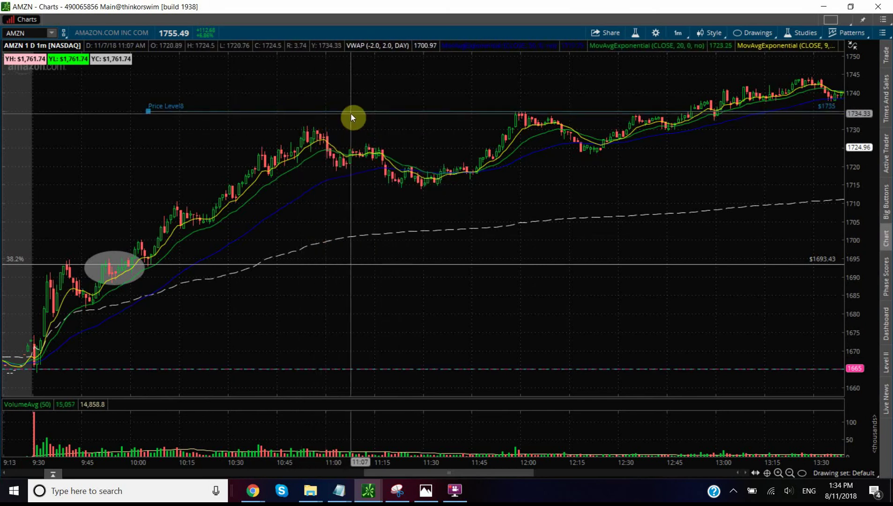
drag(343, 111, 343, 182)
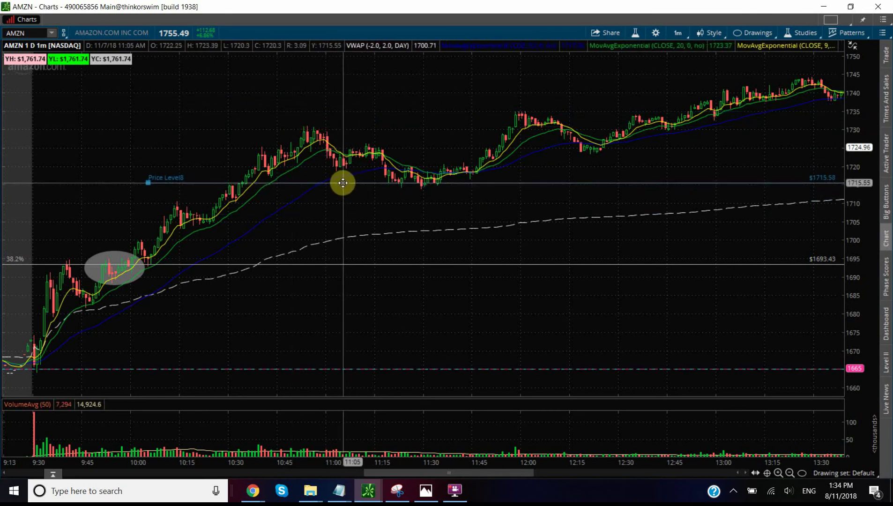
click(364, 218)
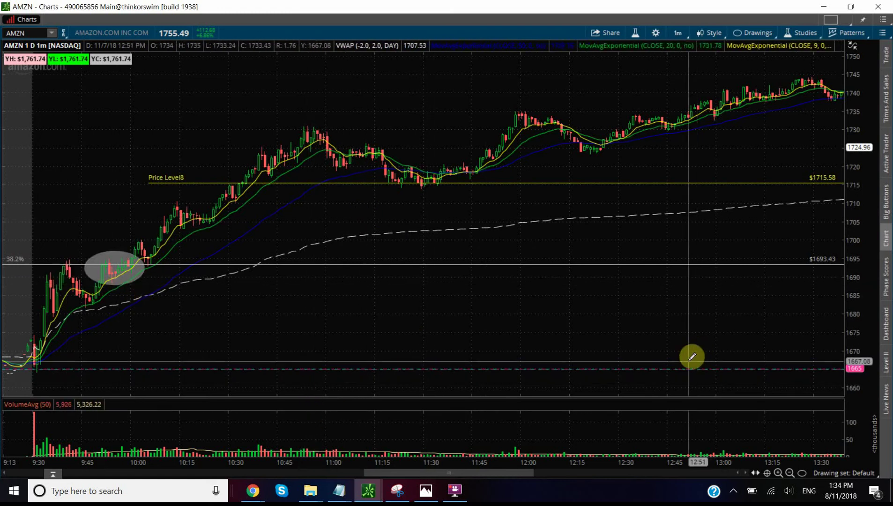
Step: Choose the Trendline tool from the Active Tool palette
click(756, 32)
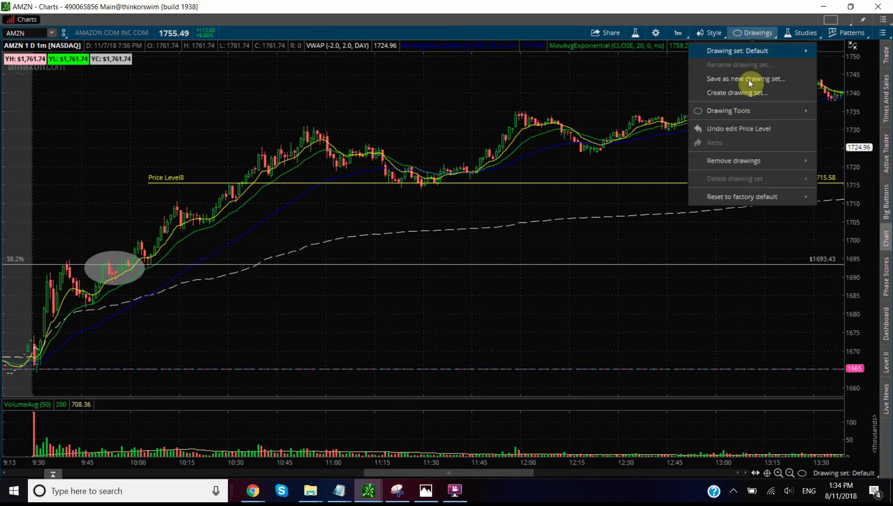
mouse_move(738, 113)
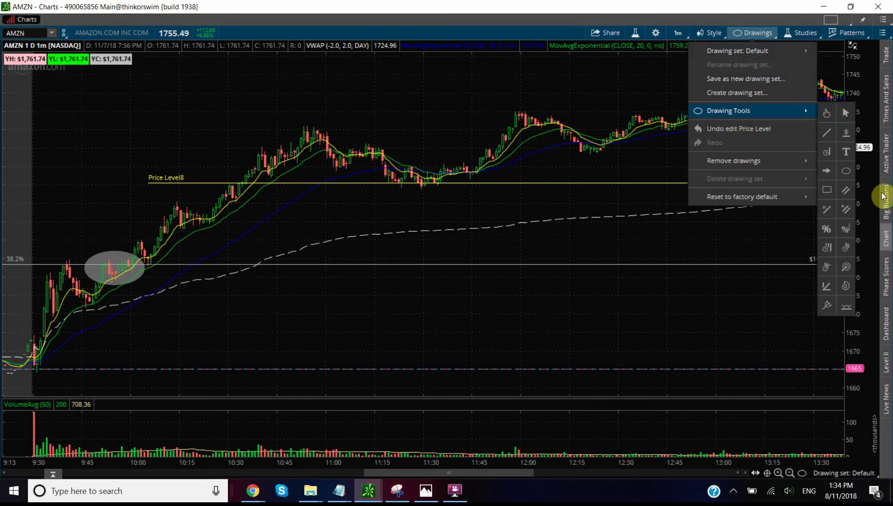
click(865, 446)
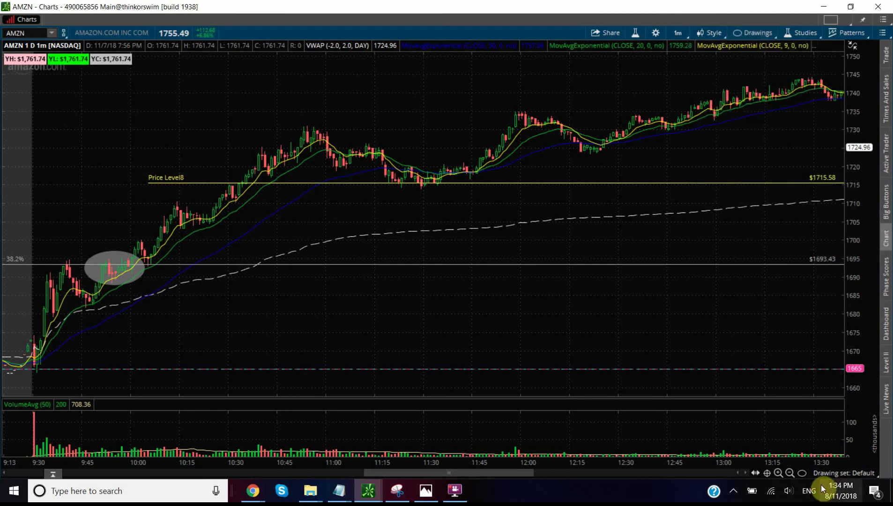
click(802, 473)
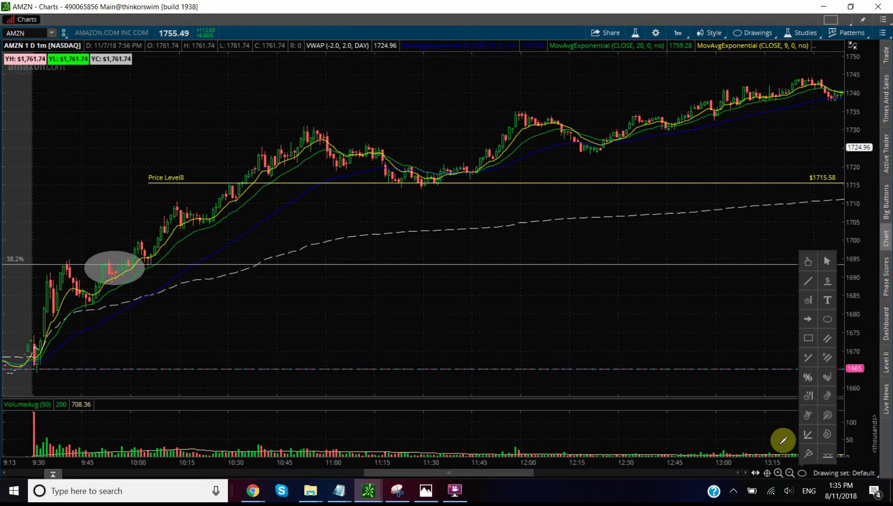
click(807, 282)
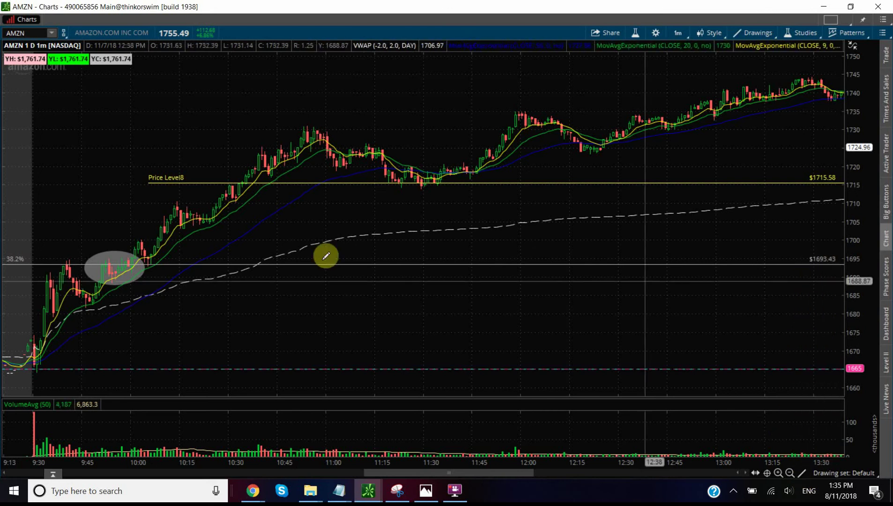
Step: Draw a pink trendline from 1689.81 at 10:00 down to 1675.92 at 10:33
click(134, 275)
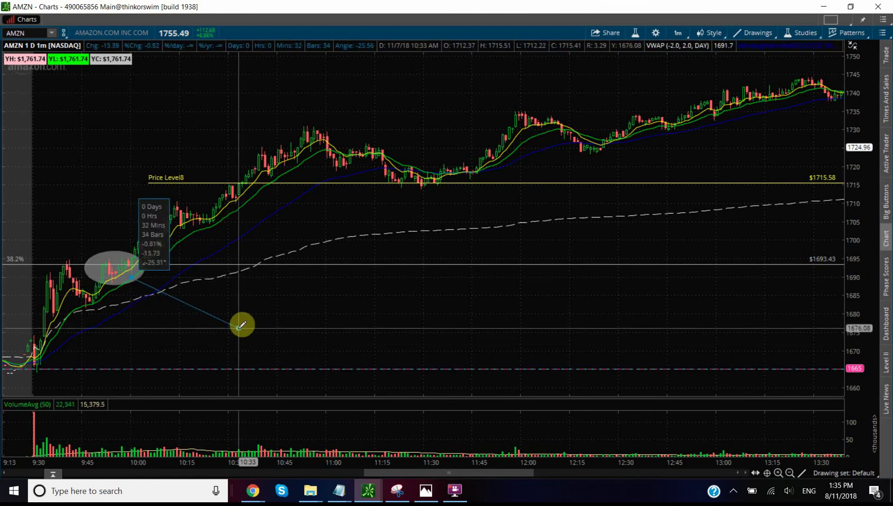
click(239, 327)
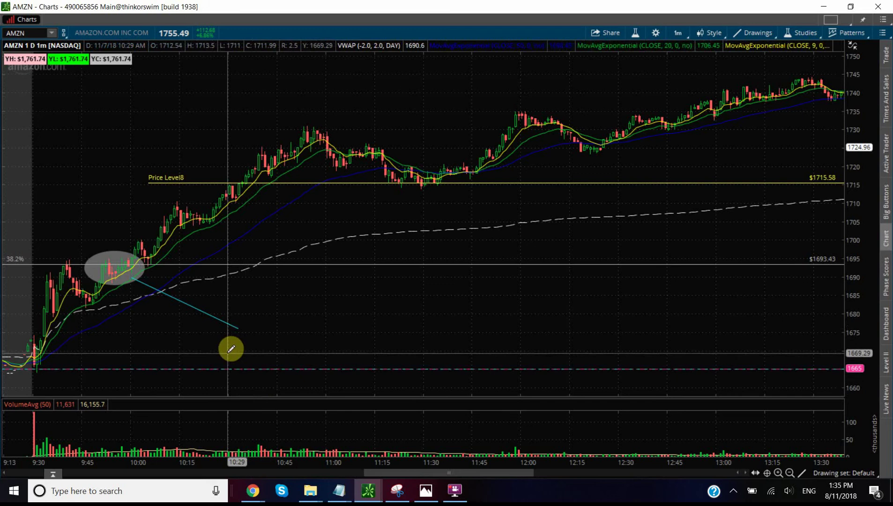
right_click(194, 304)
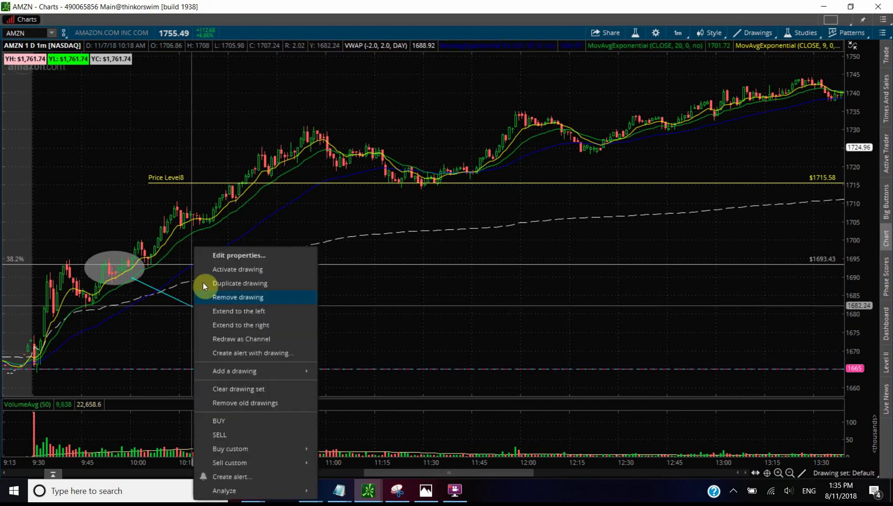
click(212, 257)
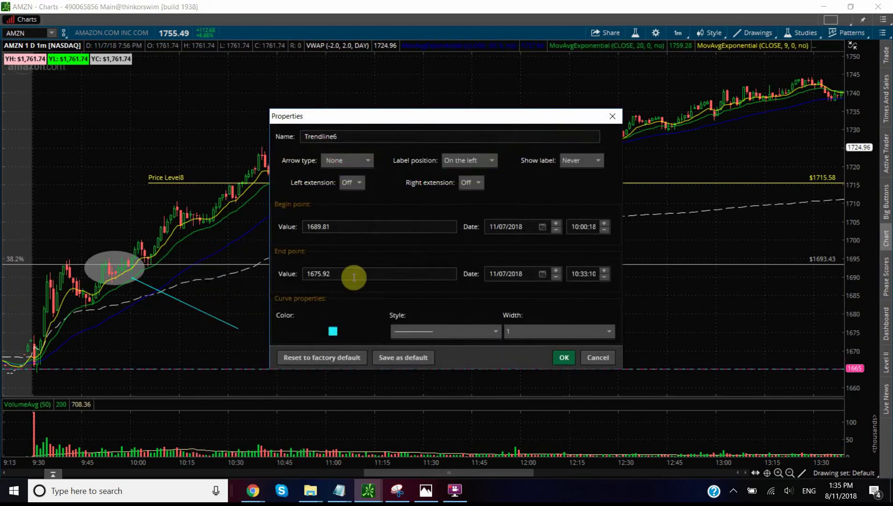
click(333, 330)
click(339, 385)
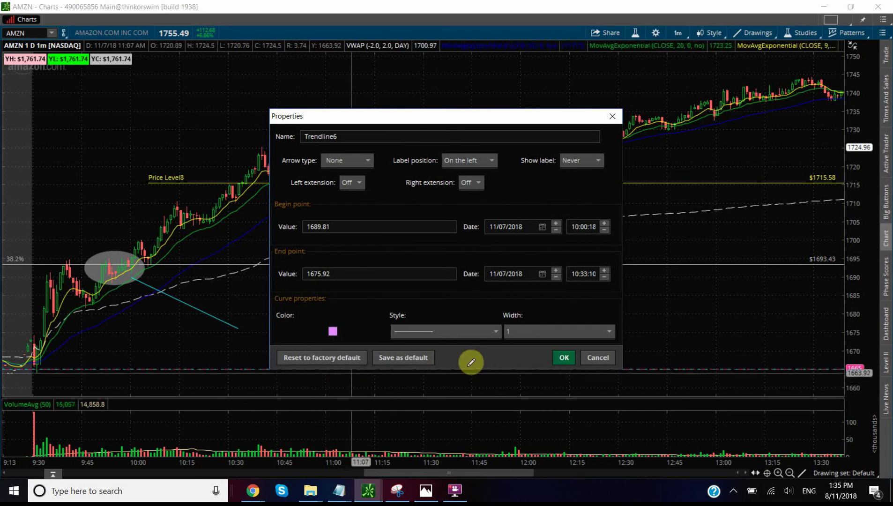
click(564, 358)
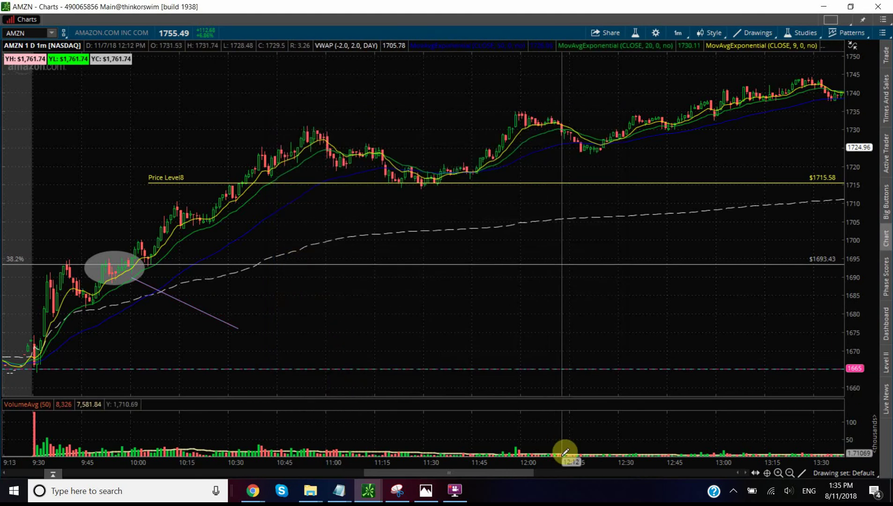
right_click(176, 300)
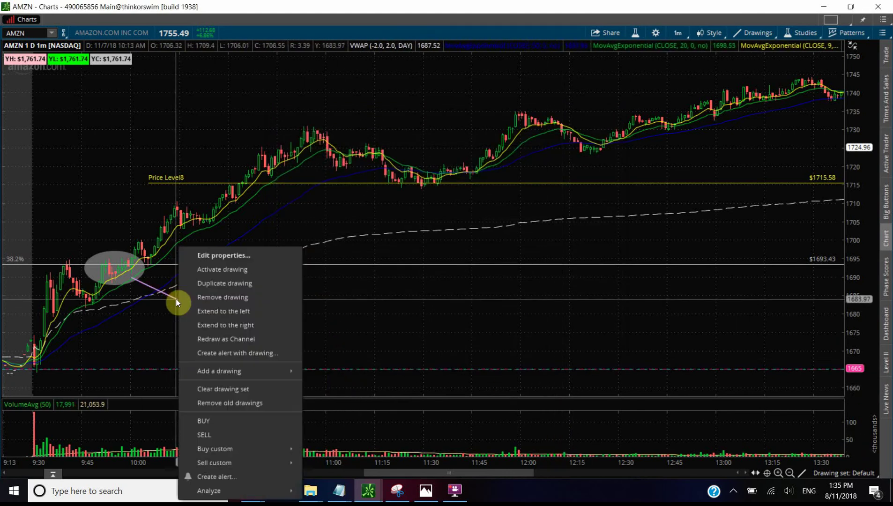
click(209, 256)
click(520, 333)
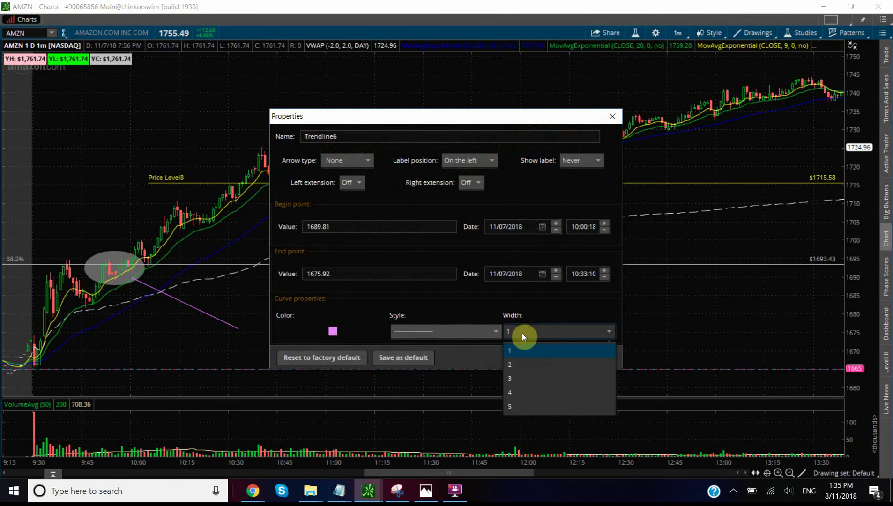
click(523, 406)
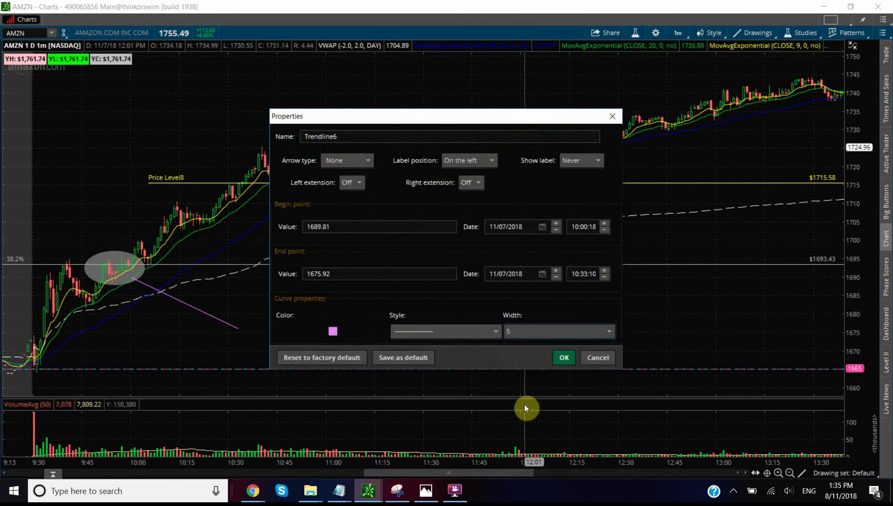
click(562, 358)
right_click(212, 314)
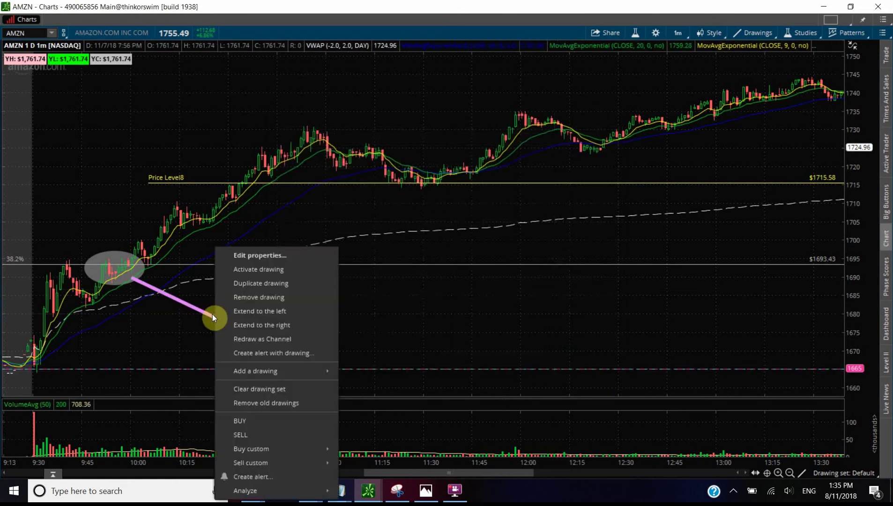
click(248, 256)
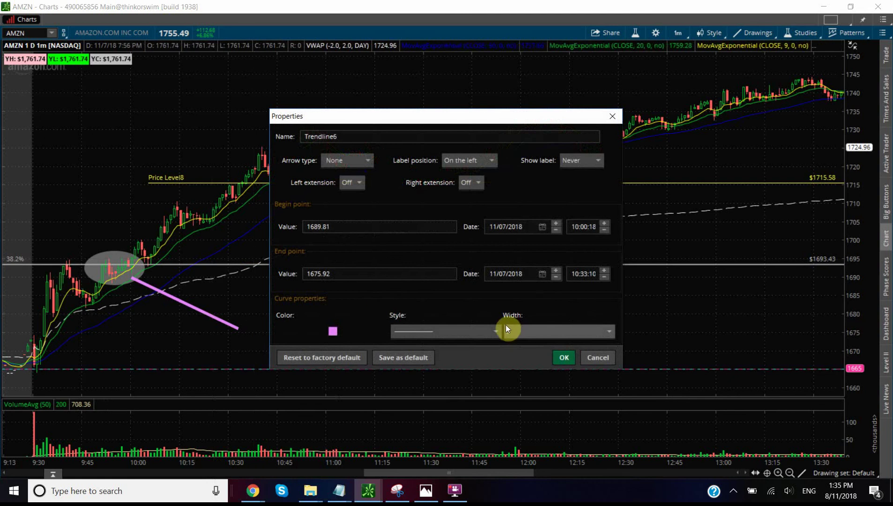
click(532, 333)
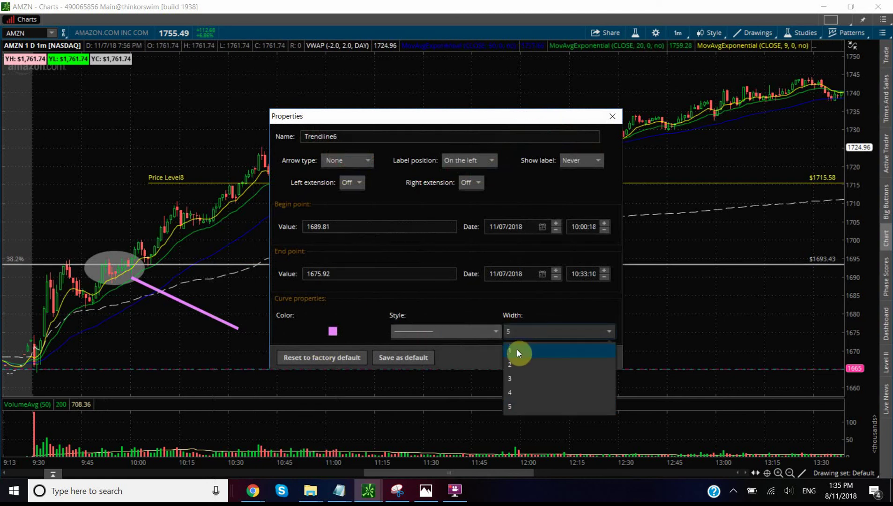
click(517, 351)
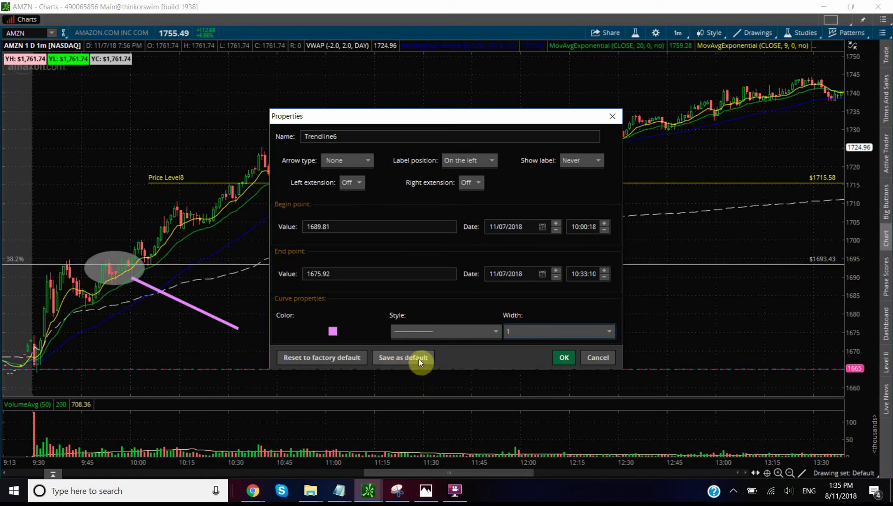
click(564, 357)
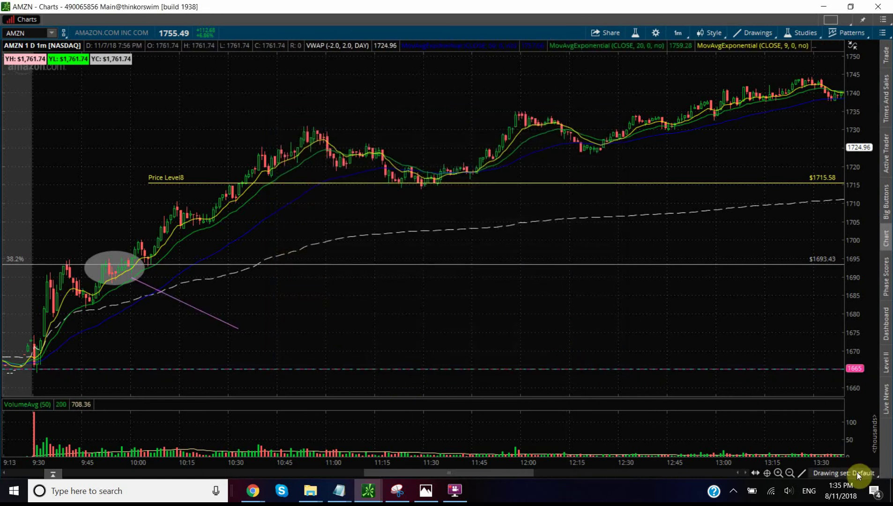
Step: Add a text note 'MISH RULEZZZZZZZZZZZZ' at the trendline's lower end near 1675
click(801, 473)
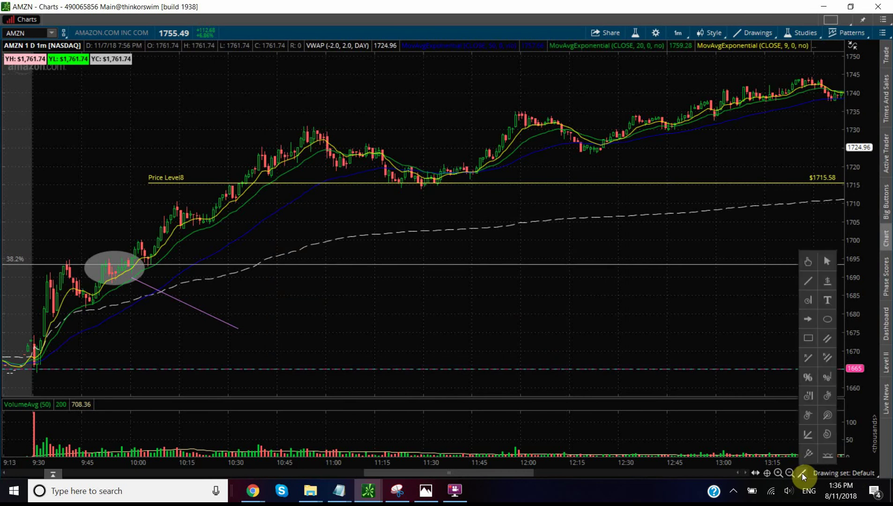
click(828, 301)
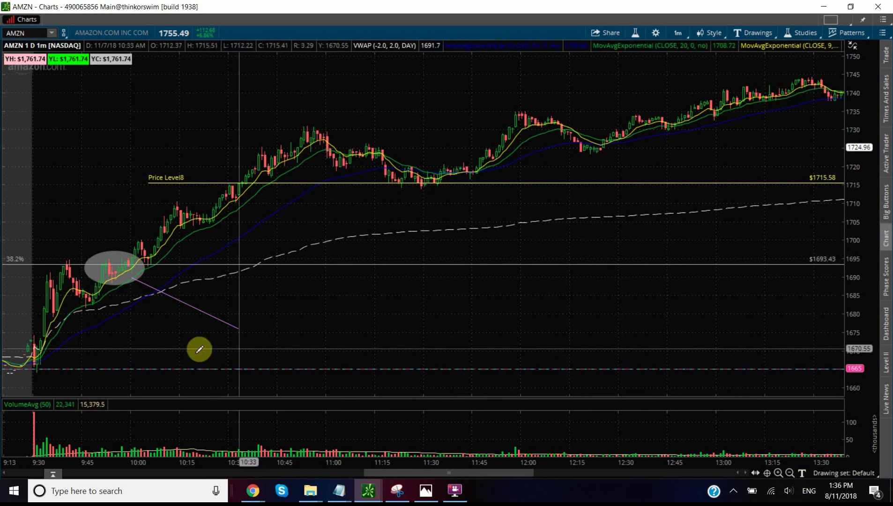
click(253, 328)
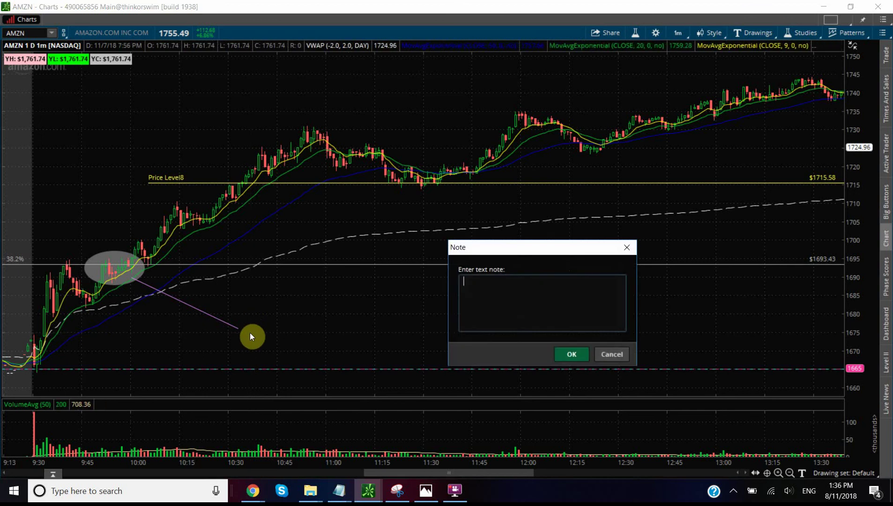
key(Caps_Lock)
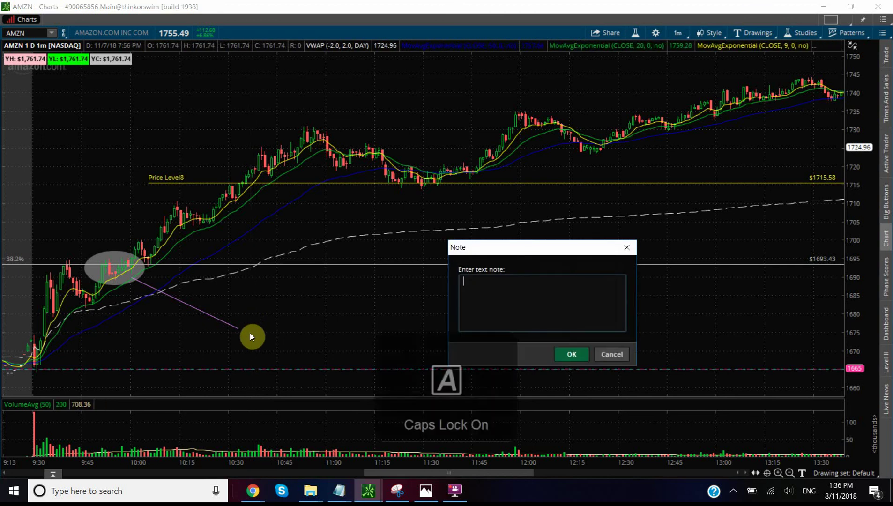
text(MISH RULEZZZZZZZZZZZZZ)
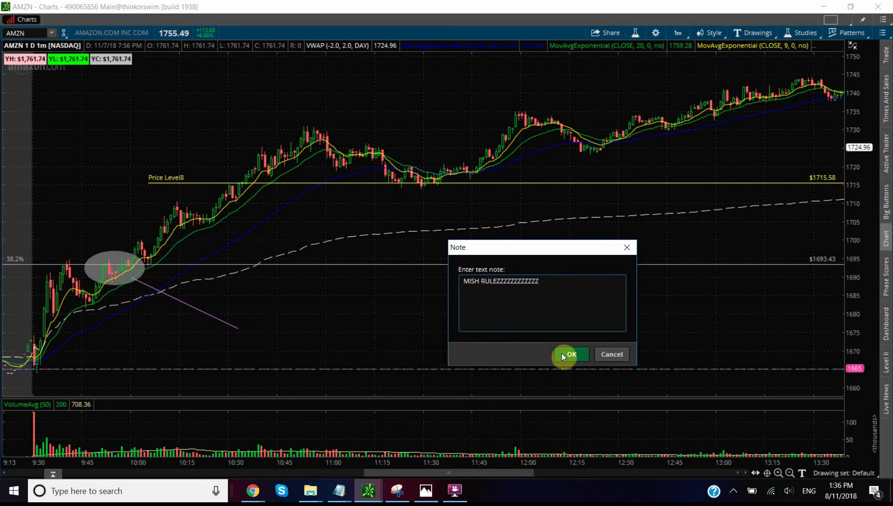
click(564, 354)
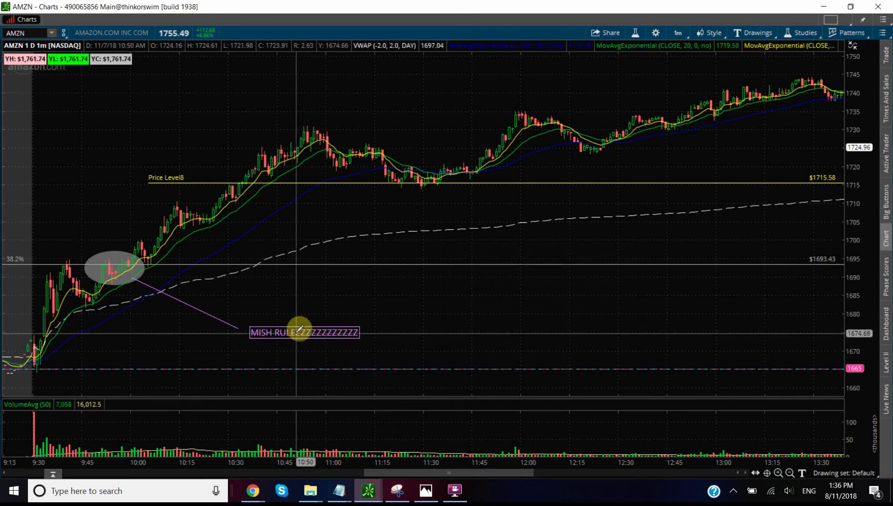
Step: Give the 'MISH RULEZZZZZZZZZZZZ' note size 72 with bold and italic lettering
right_click(333, 336)
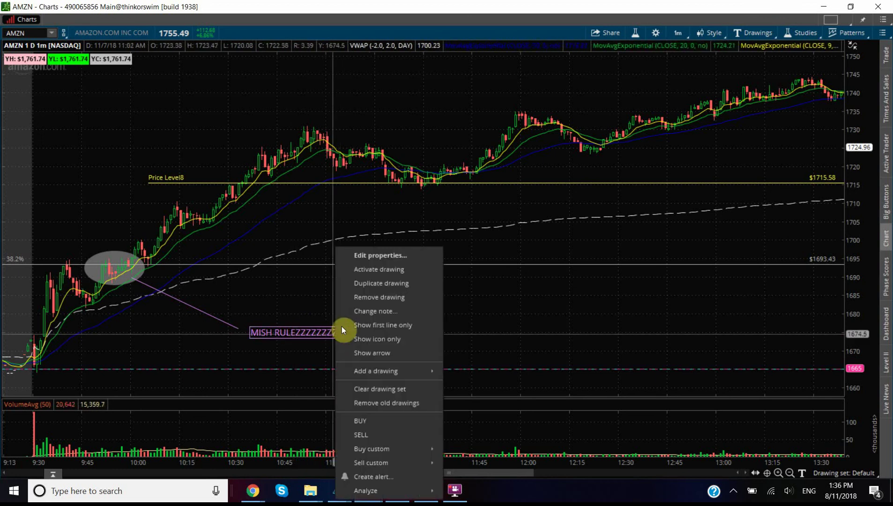
click(387, 254)
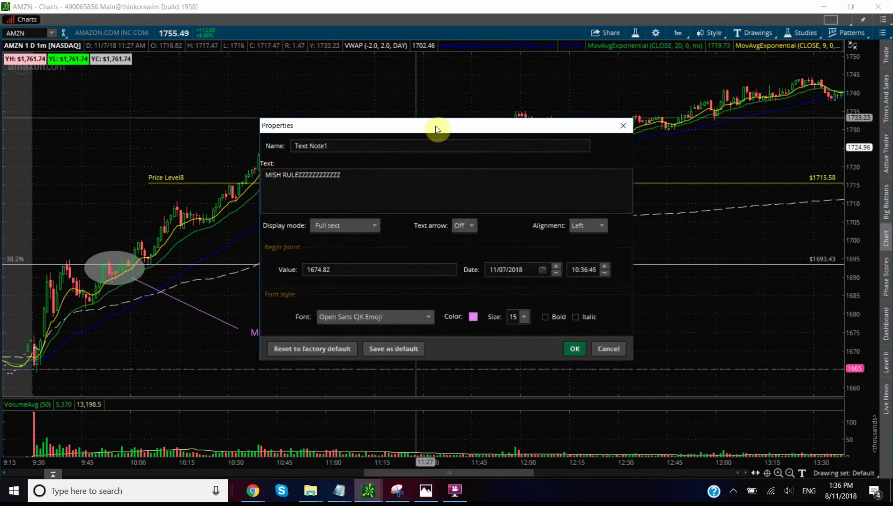
drag(434, 128, 569, 109)
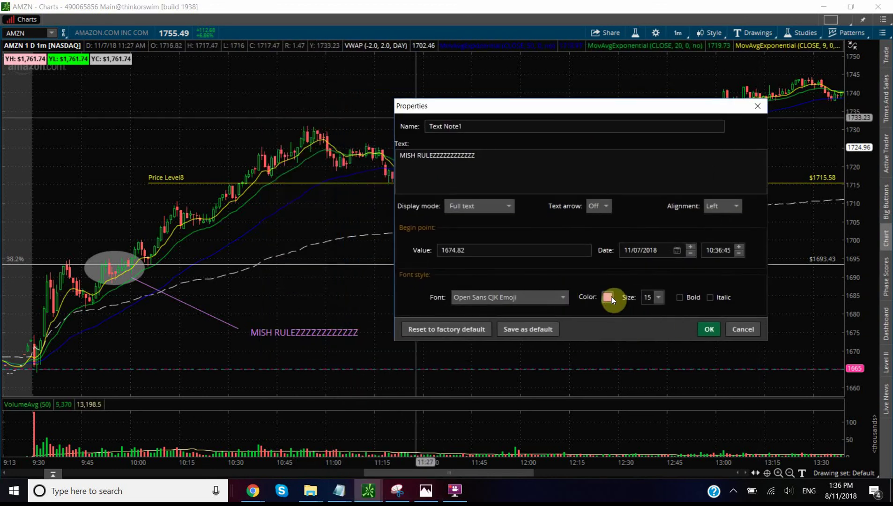
click(564, 297)
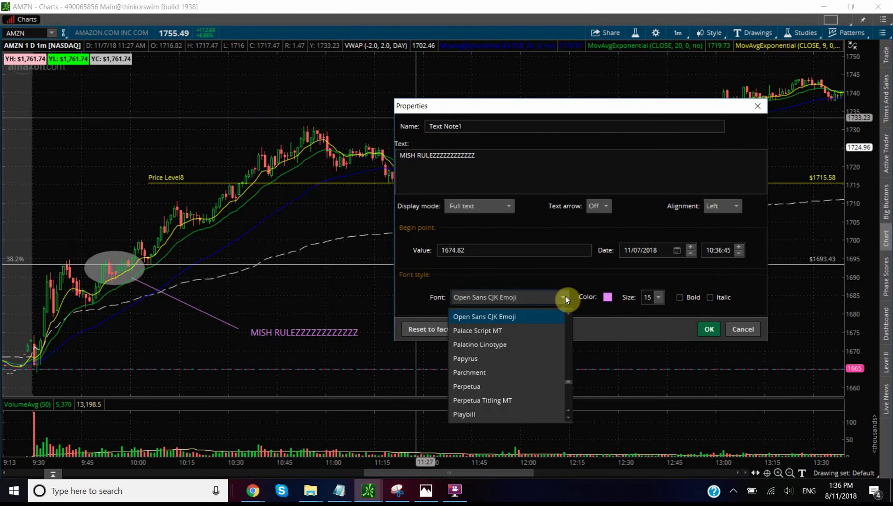
click(659, 297)
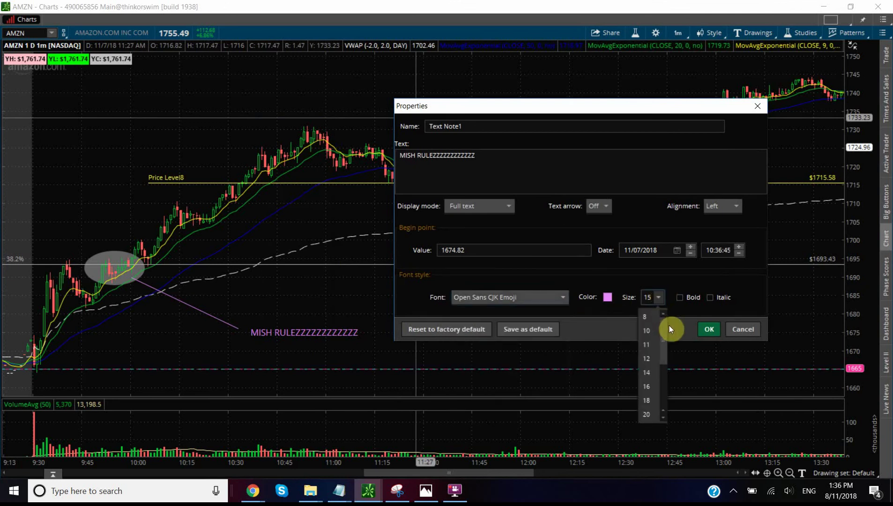
drag(664, 340, 667, 382)
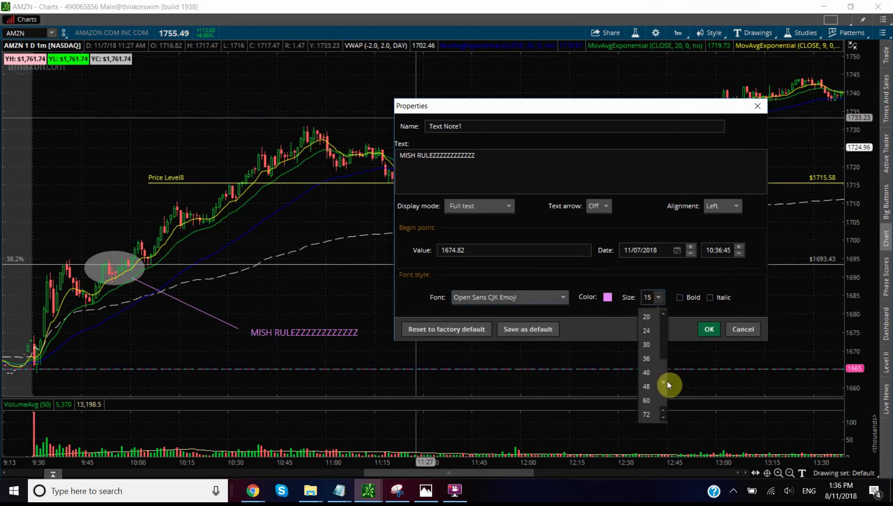
click(655, 415)
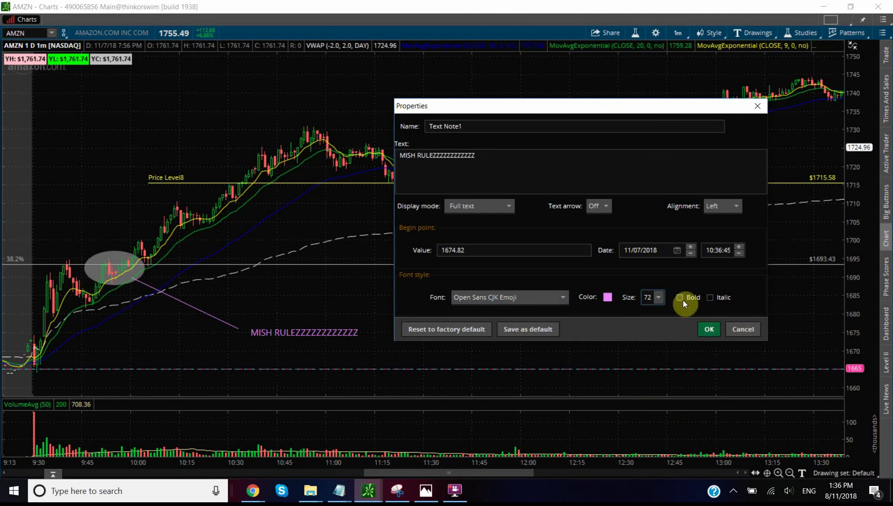
click(714, 298)
click(709, 329)
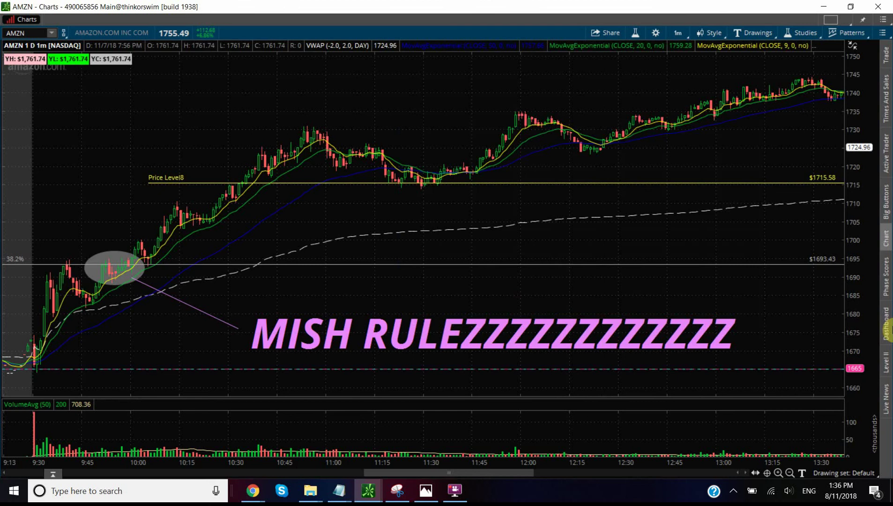
click(803, 475)
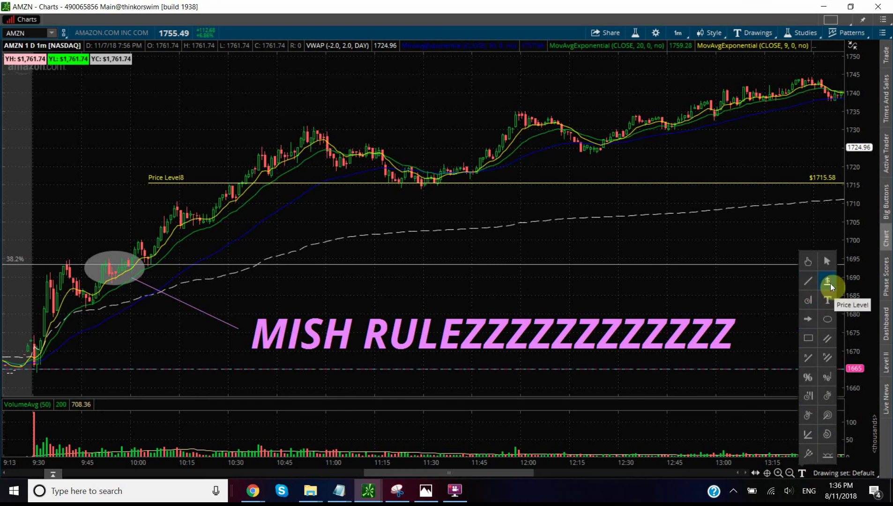
Step: Place an up-arrow above the 11:58 peak bar near 1735
click(808, 320)
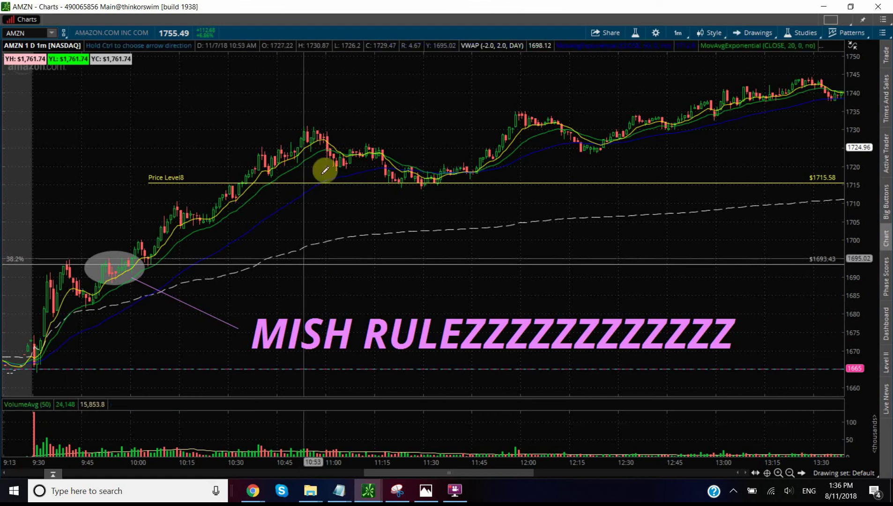
click(520, 94)
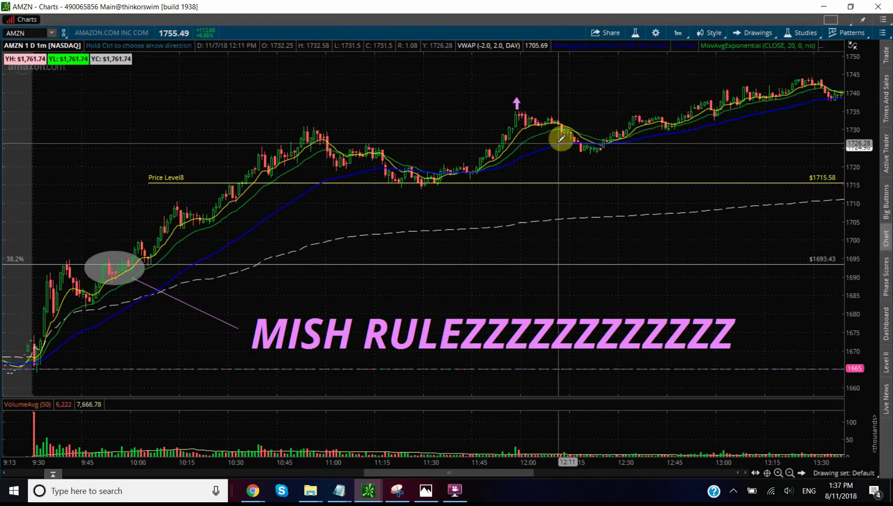
Step: Color the 11:58 arrow cyan and shrink it to Extra Small
right_click(518, 100)
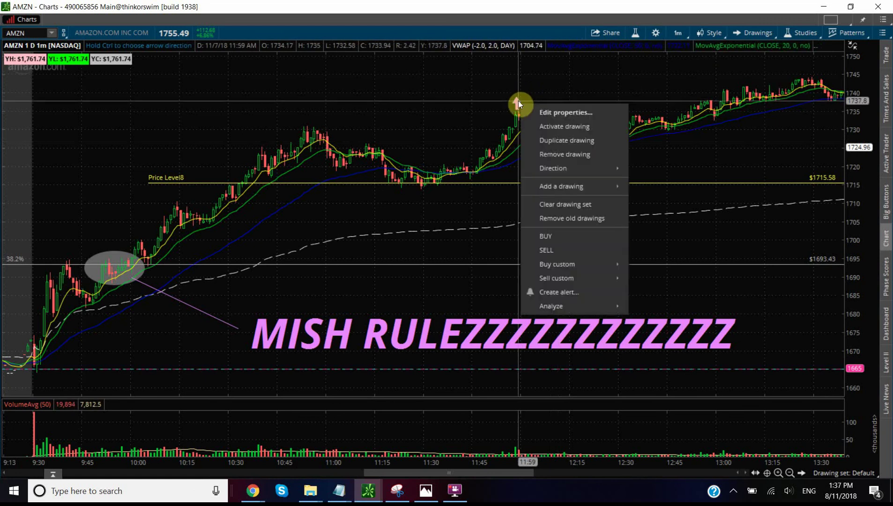
click(558, 113)
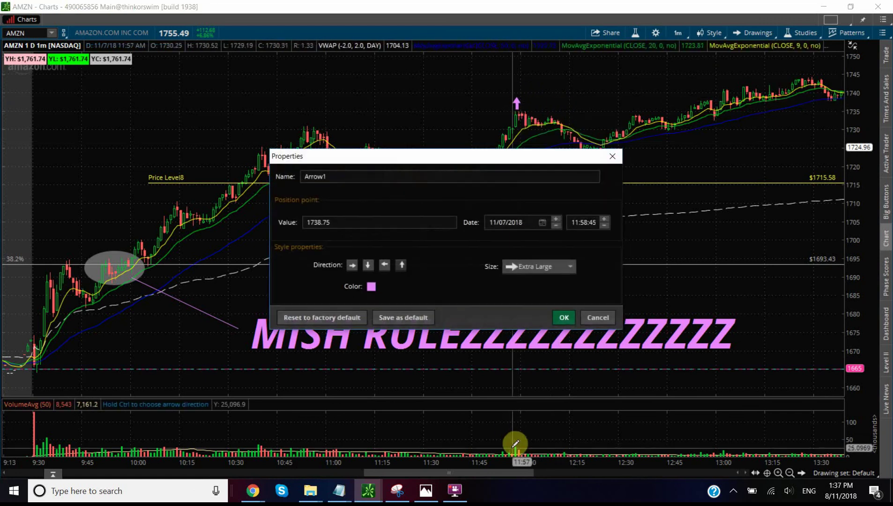
click(371, 287)
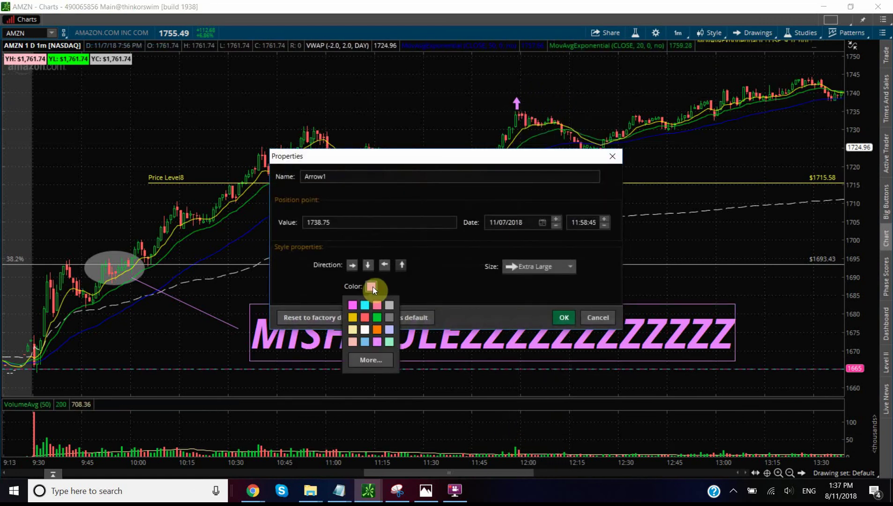
click(365, 305)
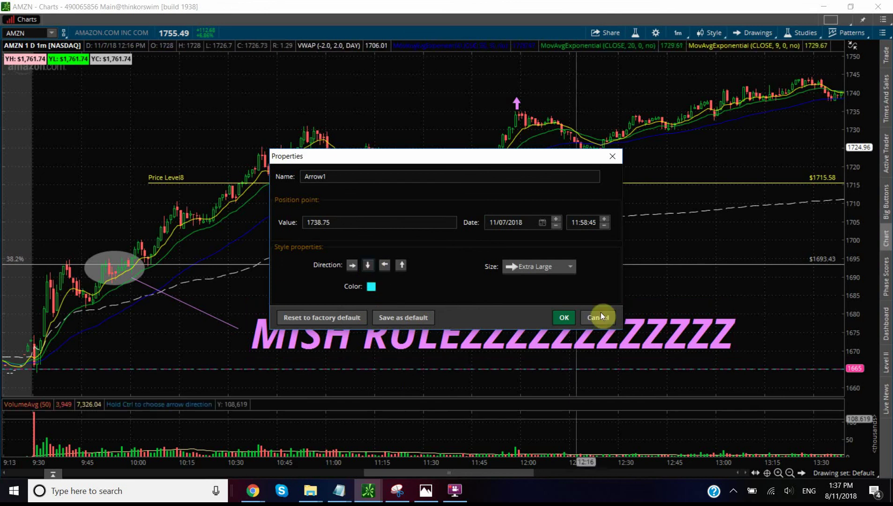
click(567, 266)
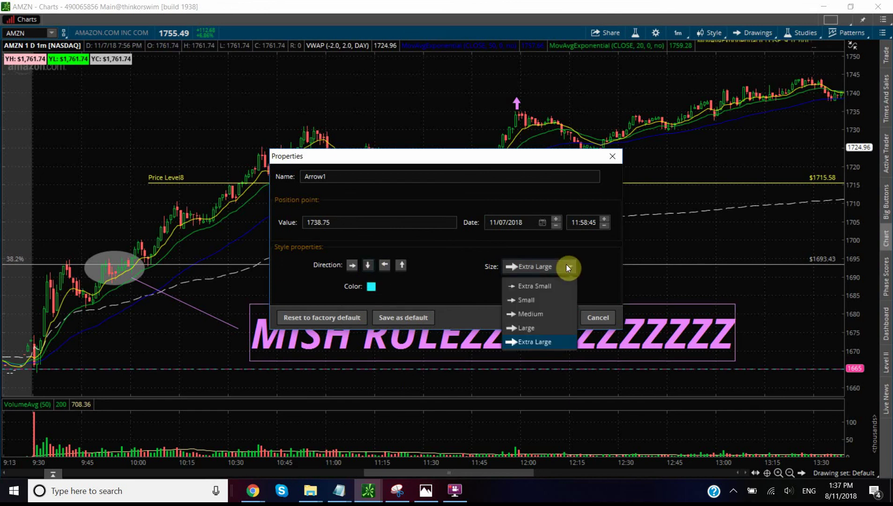
click(540, 288)
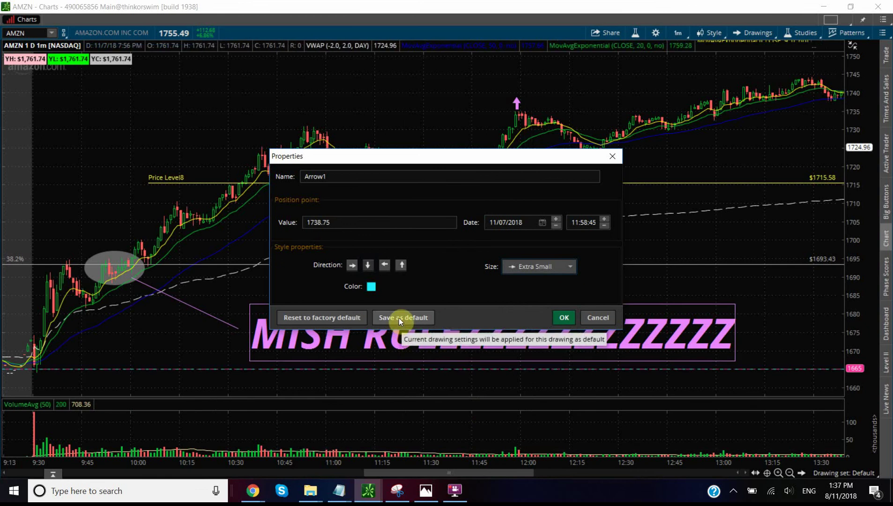
click(566, 318)
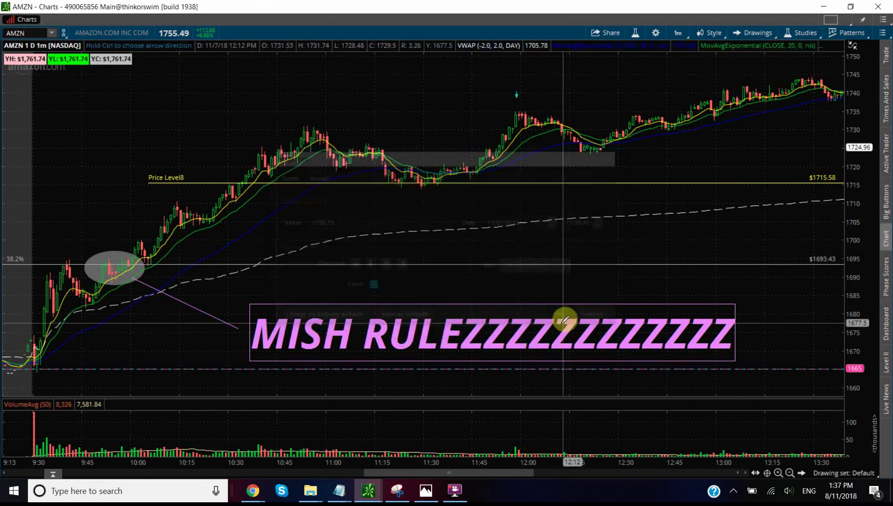
Step: Set the cyan arrow's size back to Extra Large
right_click(518, 93)
click(531, 104)
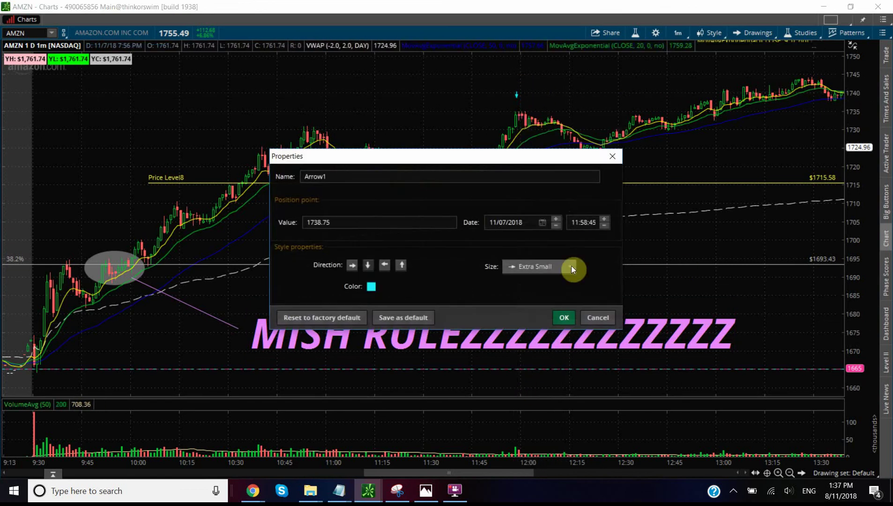
click(571, 267)
click(528, 341)
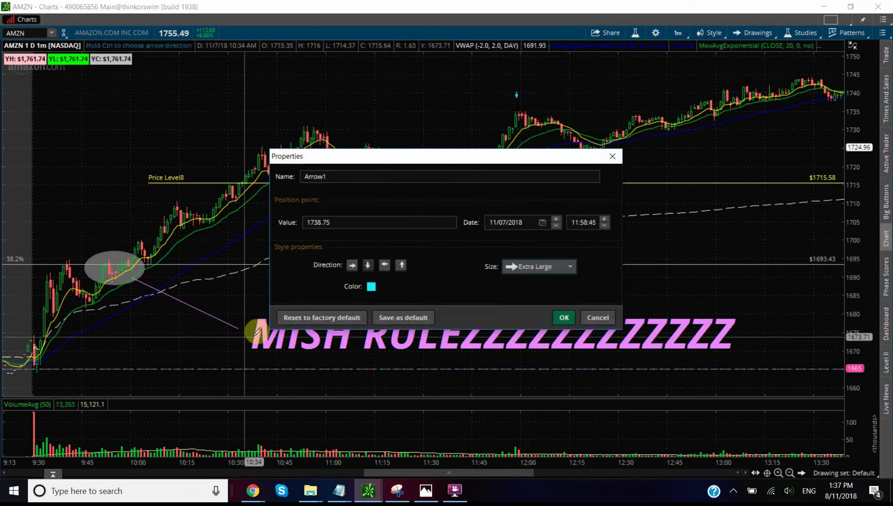
click(564, 318)
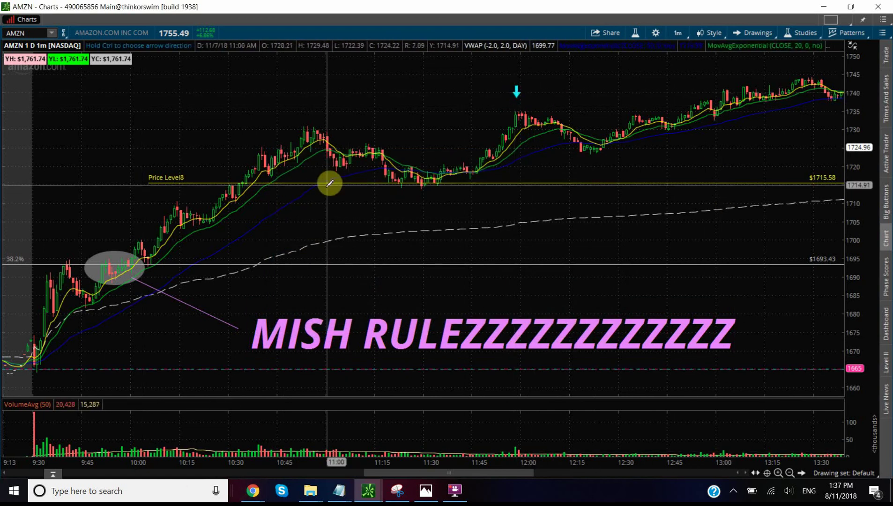
Step: Duplicate the cyan arrow onto the 12:34 peak and the peak after 13:00
right_click(517, 92)
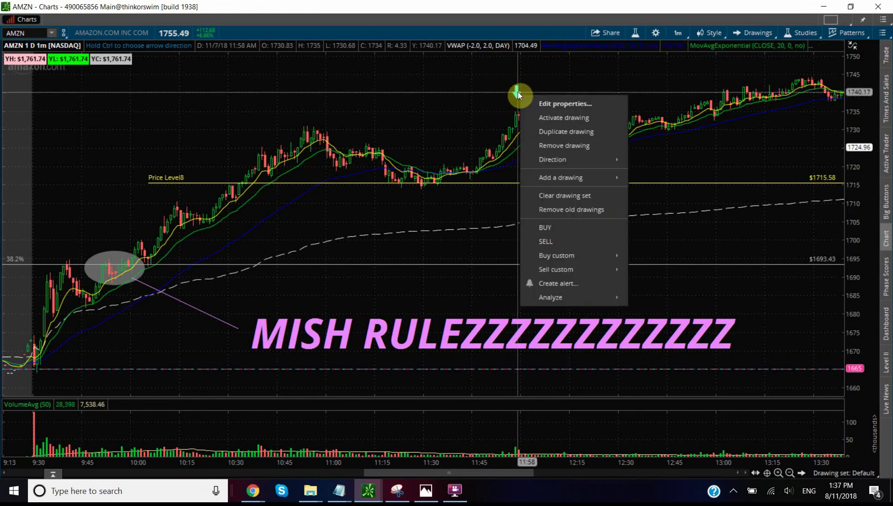
click(572, 131)
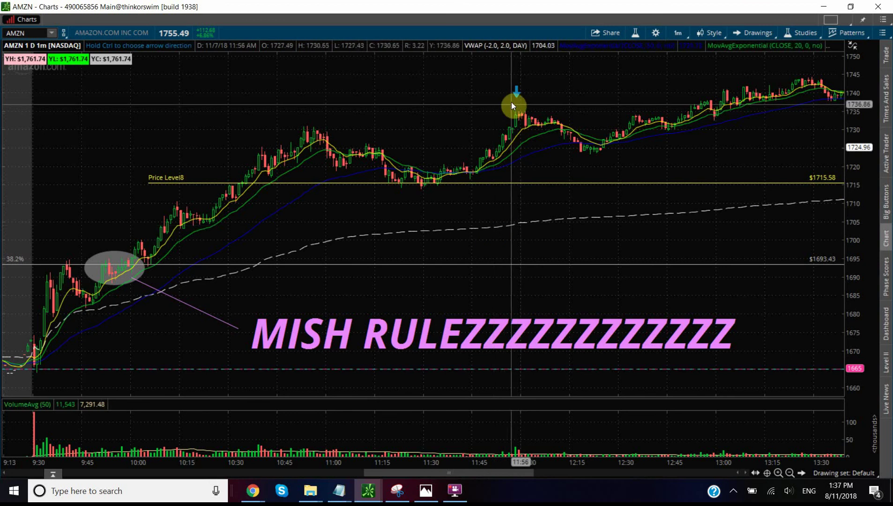
drag(516, 89, 635, 101)
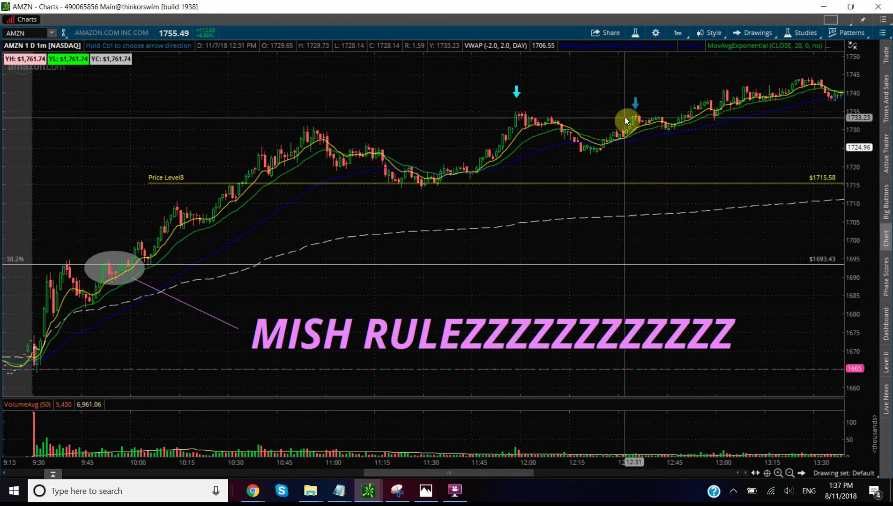
right_click(638, 99)
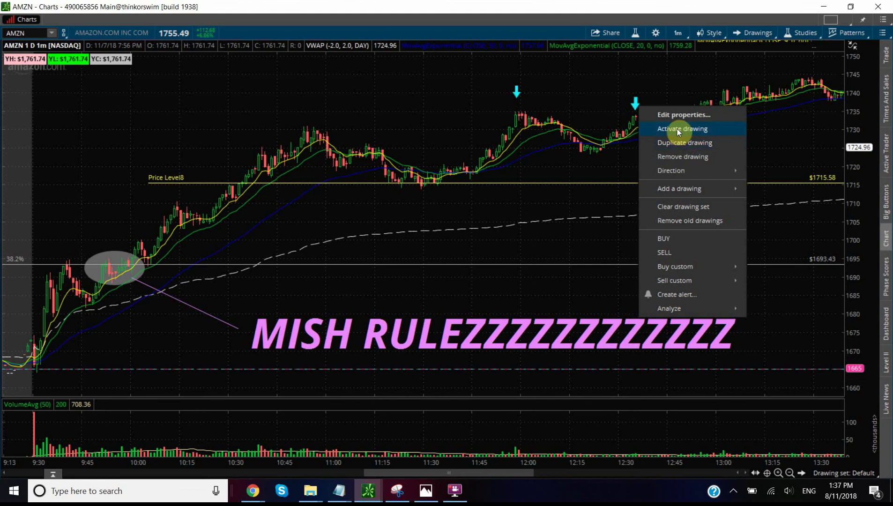
click(641, 96)
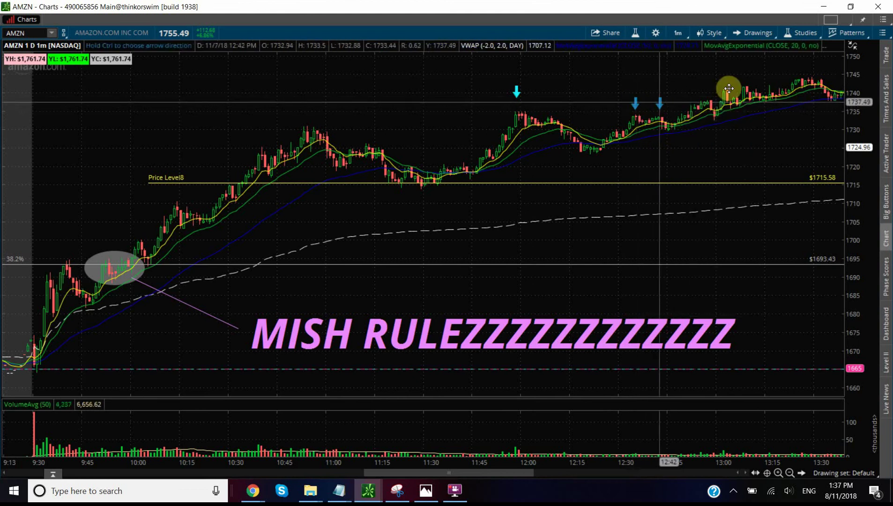
click(744, 74)
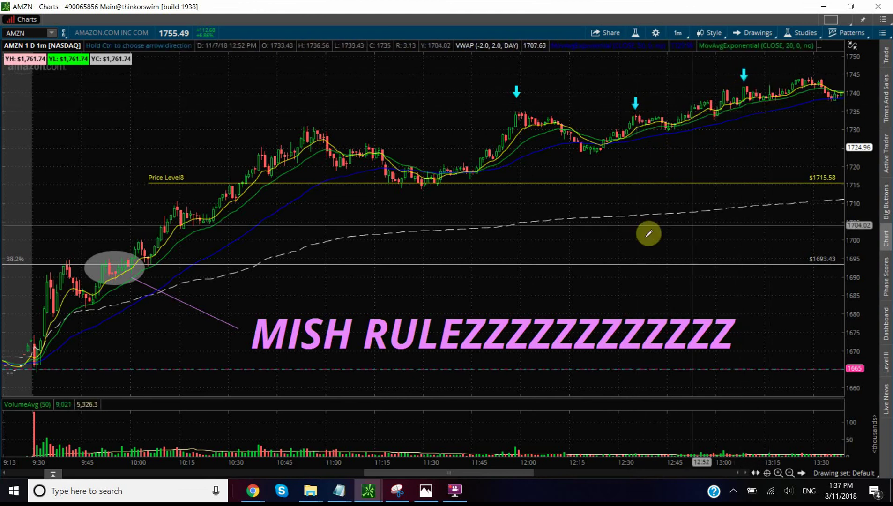
Step: Duplicate the Price Level8 line and place the copy at 1723.63
right_click(521, 182)
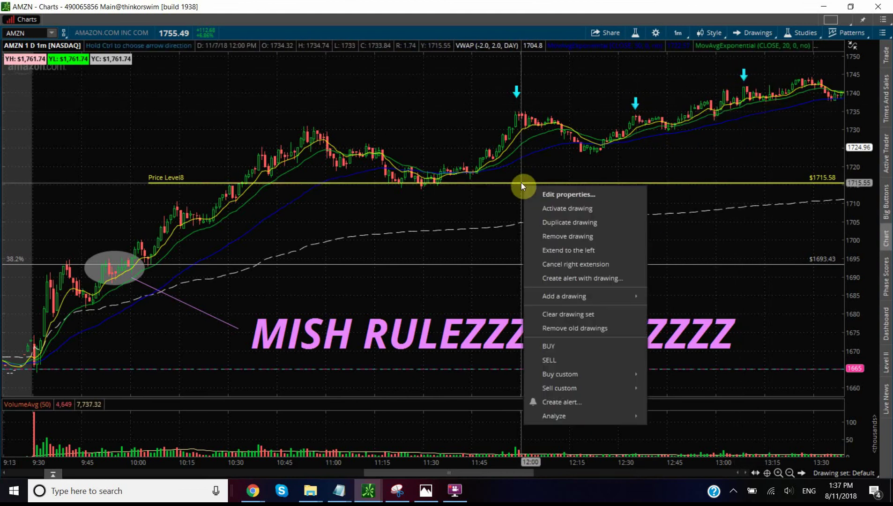
click(551, 222)
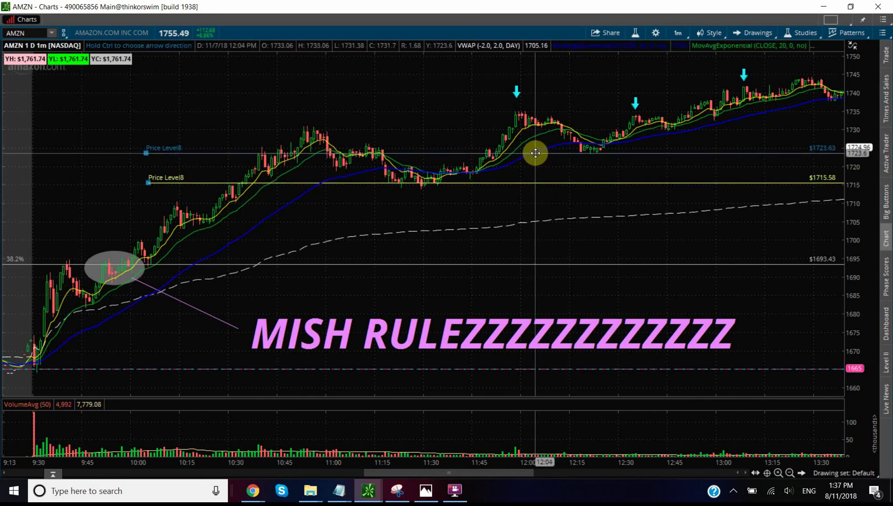
click(578, 158)
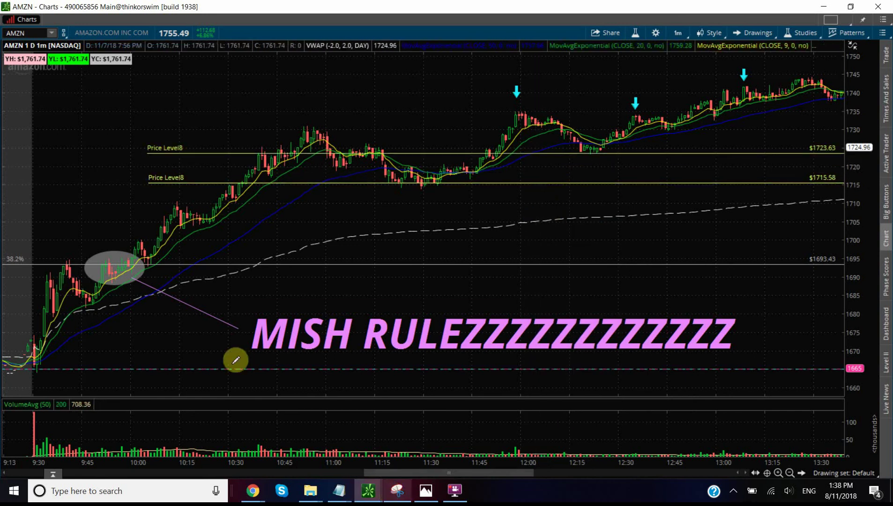
Step: Duplicate the grey oval onto the 10:50 peak
right_click(112, 278)
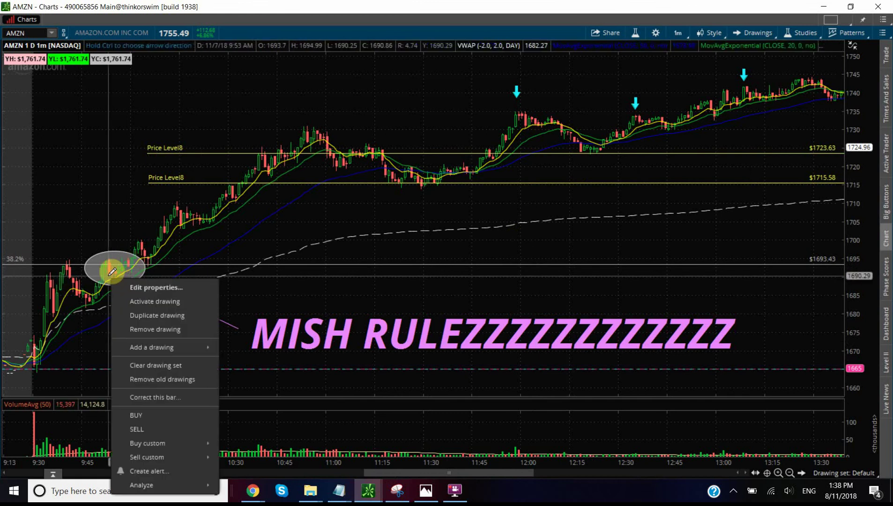
click(142, 313)
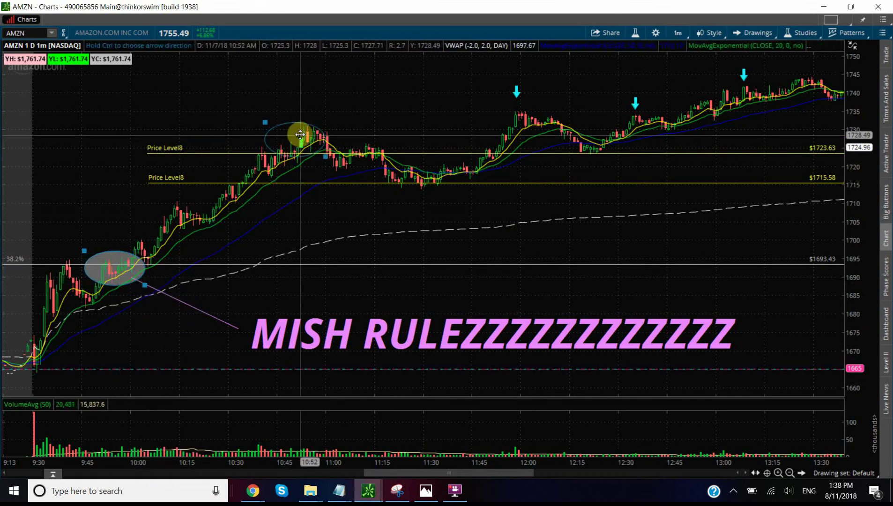
click(310, 123)
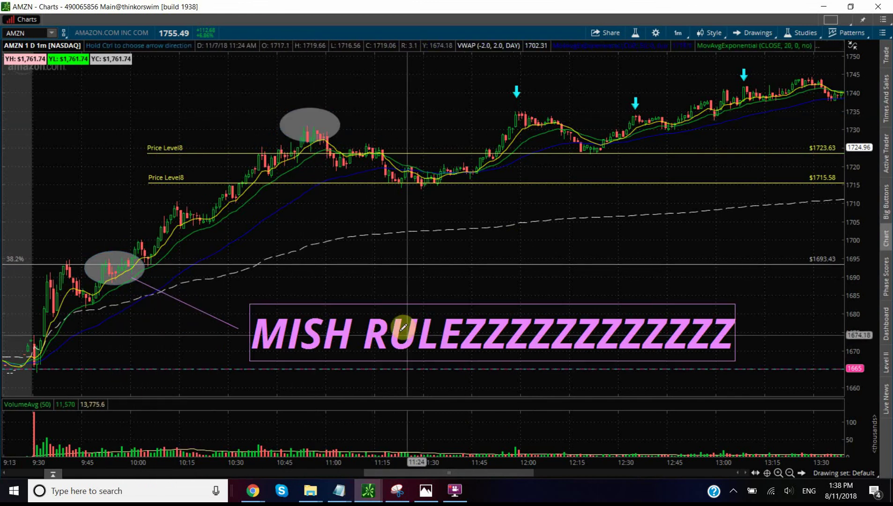
Step: Copy the MISH RULEZ note above the original and set the copy's size to 30
right_click(372, 336)
click(403, 281)
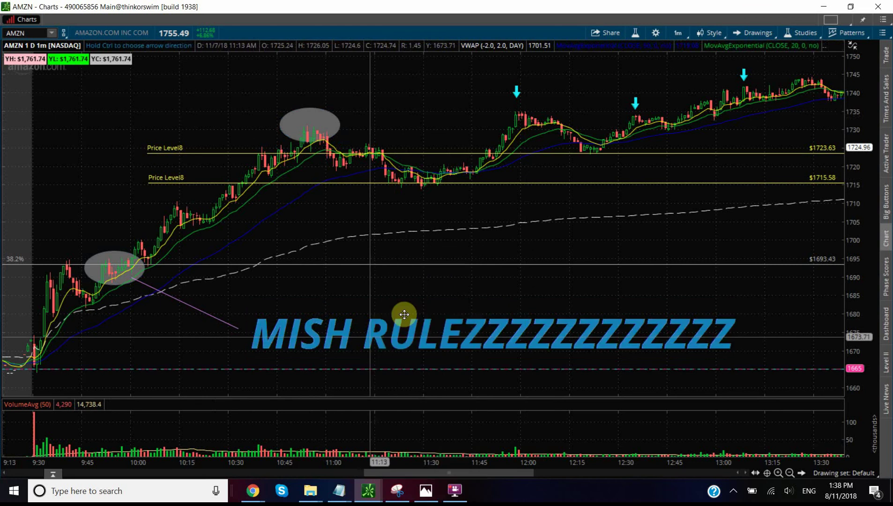
click(449, 286)
right_click(448, 286)
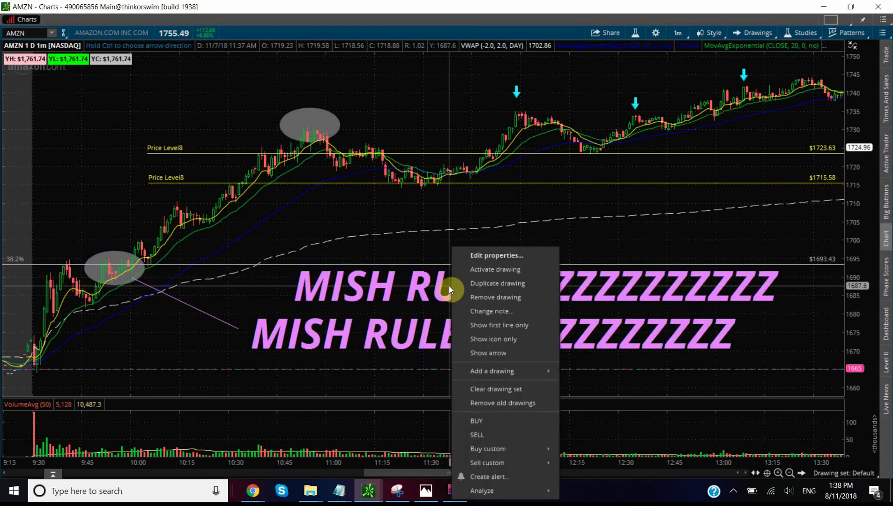
click(482, 257)
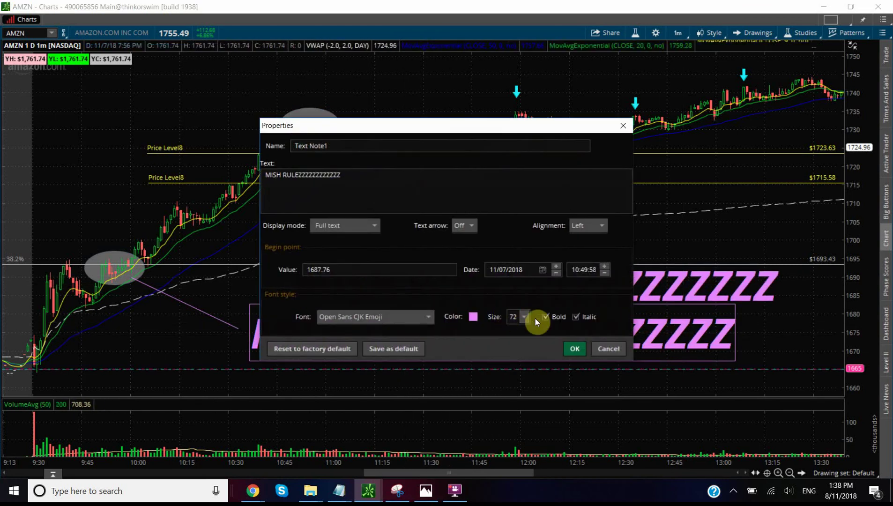
click(525, 317)
click(512, 363)
click(575, 349)
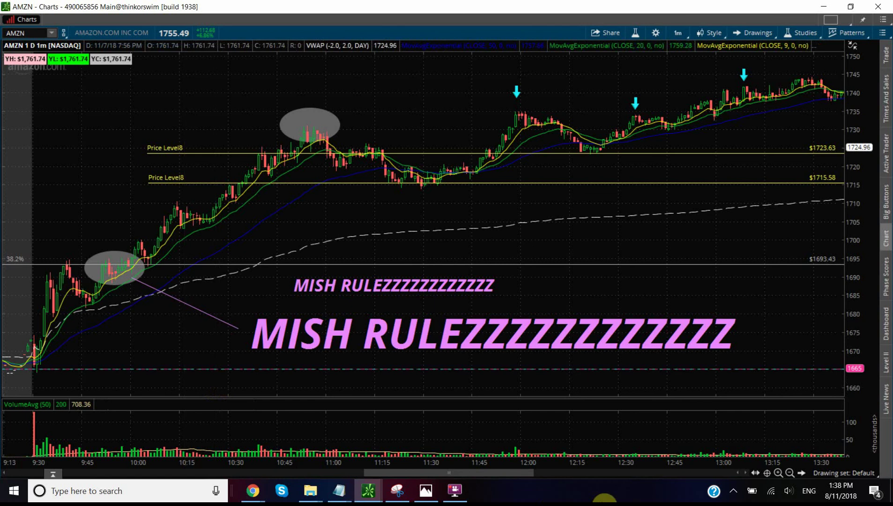
mouse_move(394, 495)
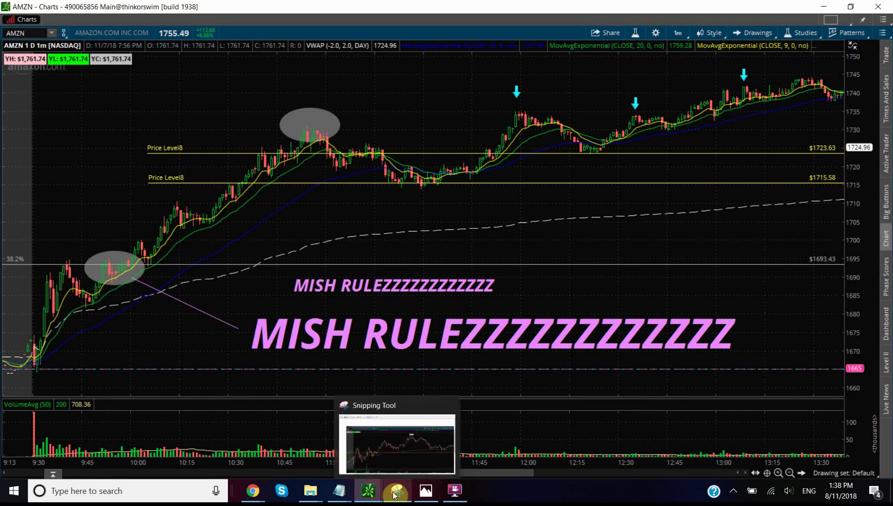